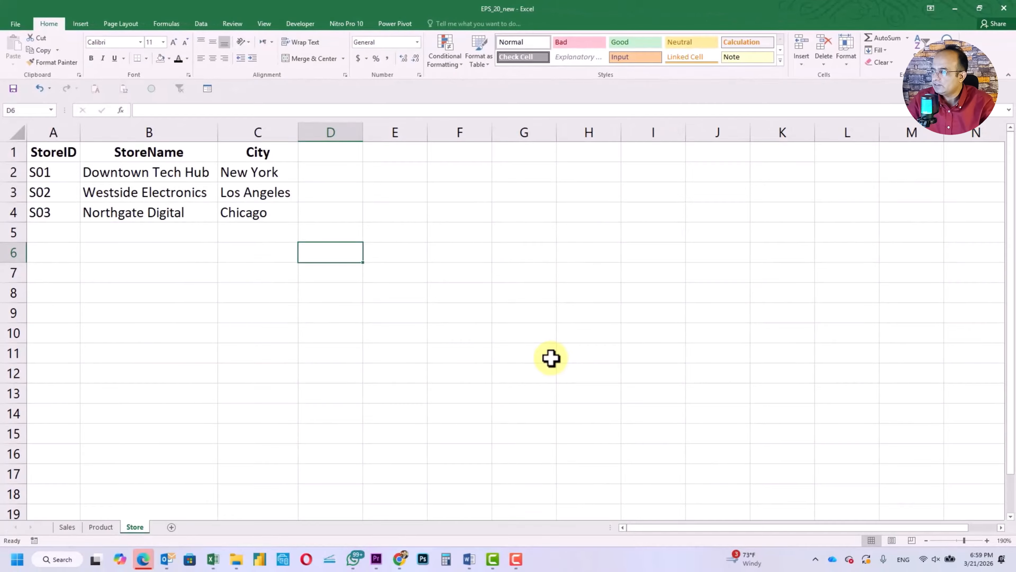
# Examine the SaleID, SaleDate, ProductID, StoreID and Quantity columns on the Sales sheet
pyautogui.click(67, 526)
pyautogui.click(494, 297)
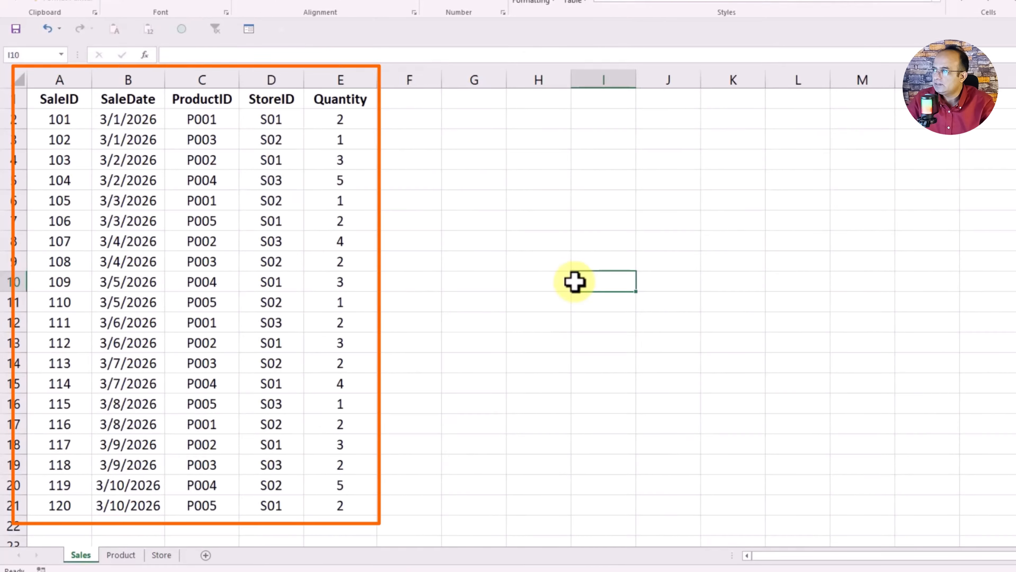
pyautogui.click(62, 139)
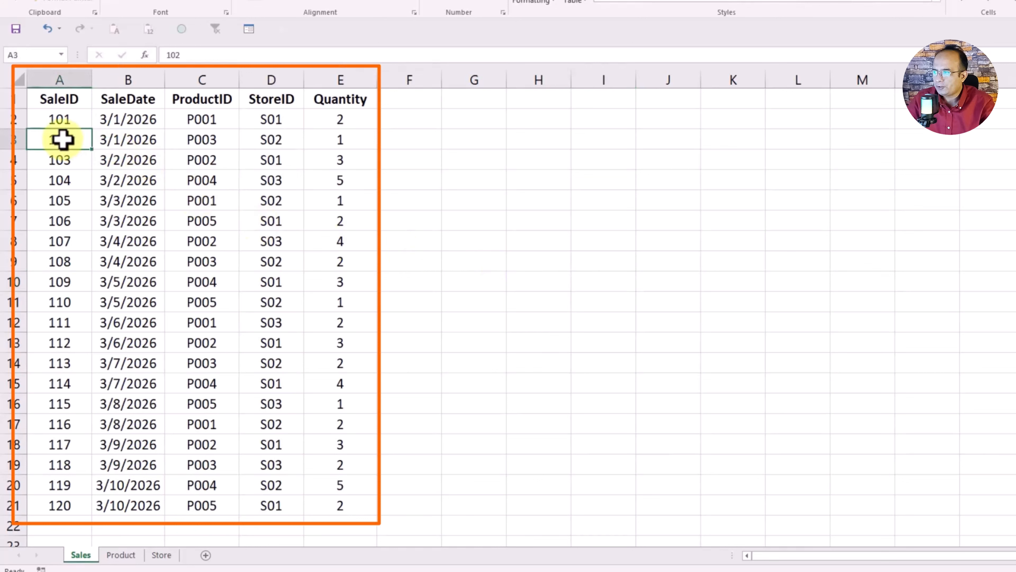
pyautogui.click(115, 139)
pyautogui.click(210, 132)
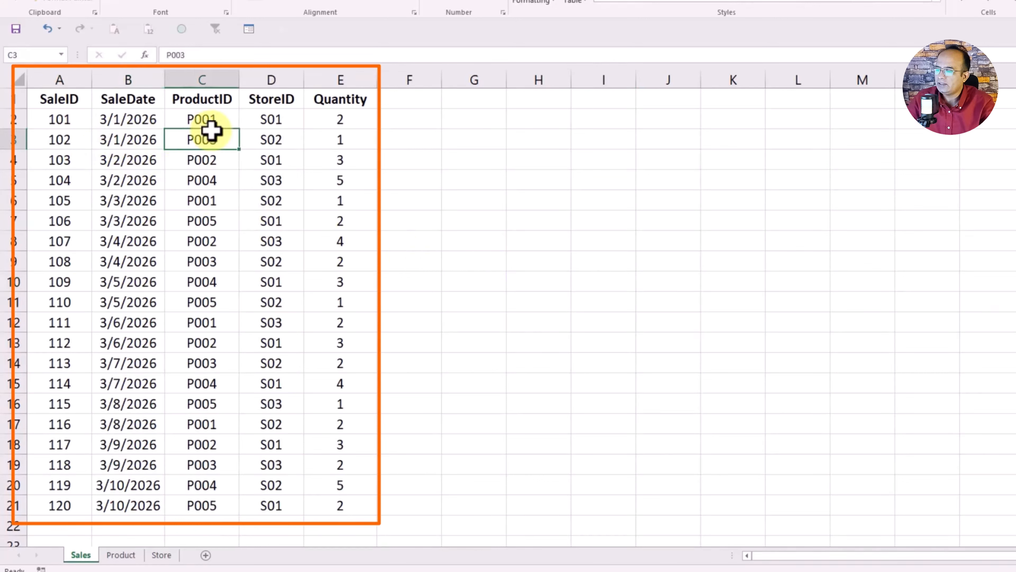
pyautogui.click(272, 124)
pyautogui.click(340, 135)
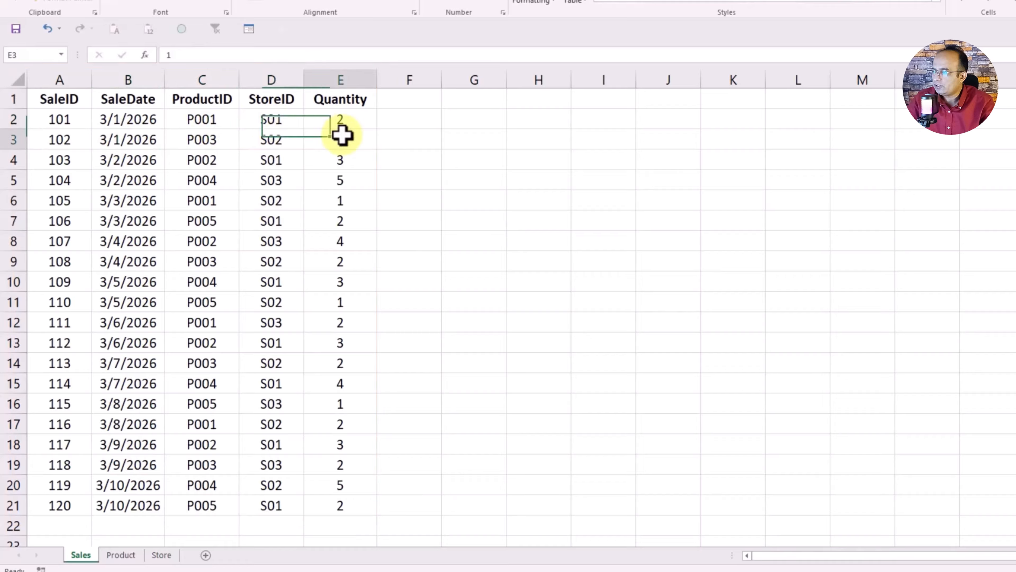
# Review the product columns on the Product sheet and the StoreID and StoreName columns on the Store sheet
pyautogui.click(116, 556)
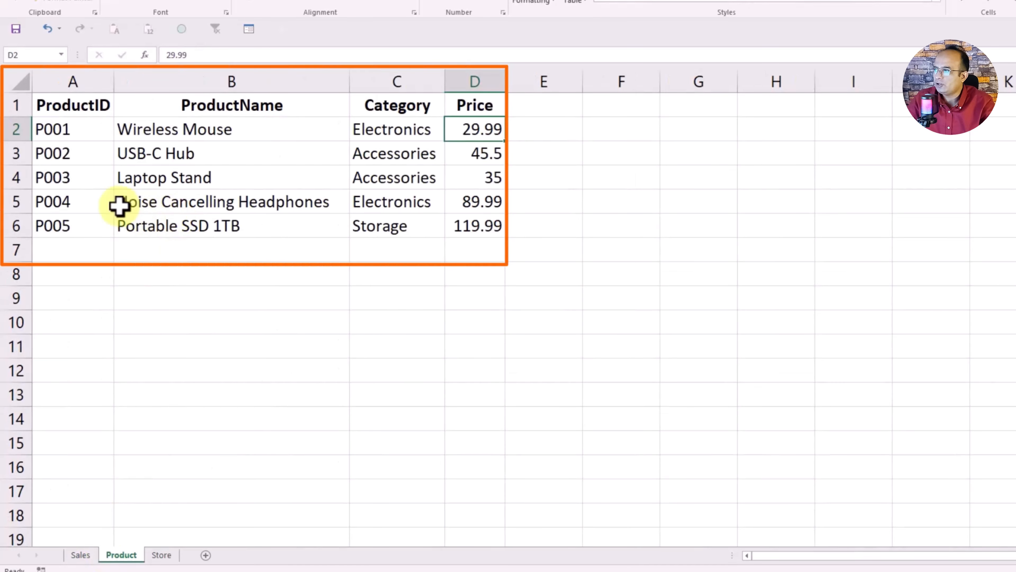
pyautogui.click(72, 155)
pyautogui.click(234, 160)
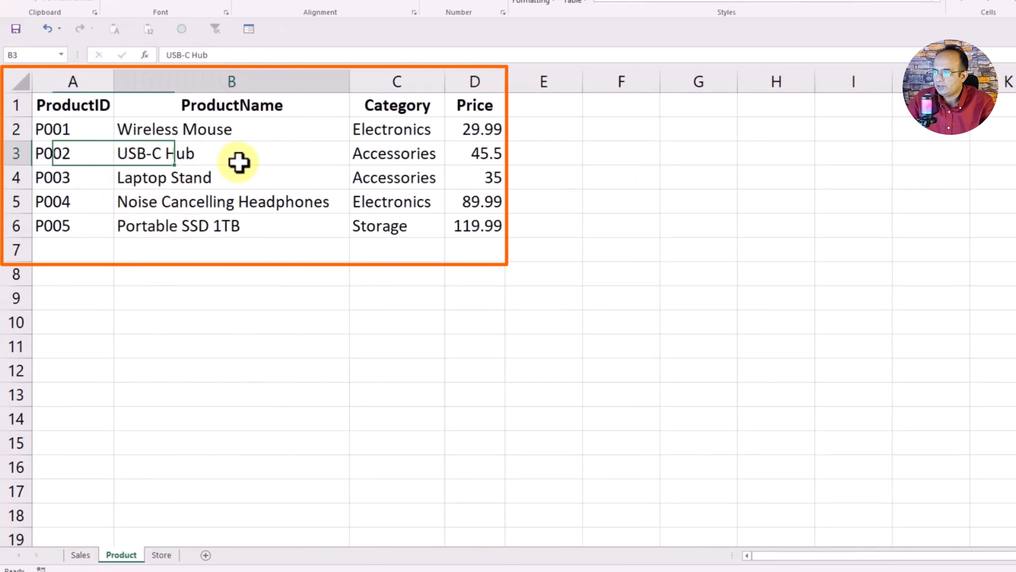
pyautogui.click(394, 161)
pyautogui.click(458, 153)
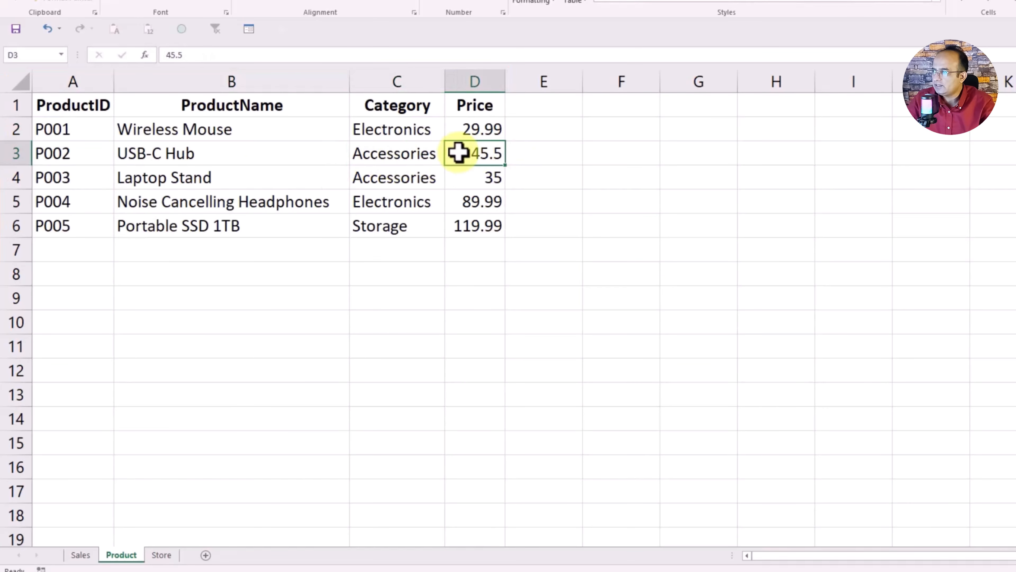
pyautogui.click(162, 557)
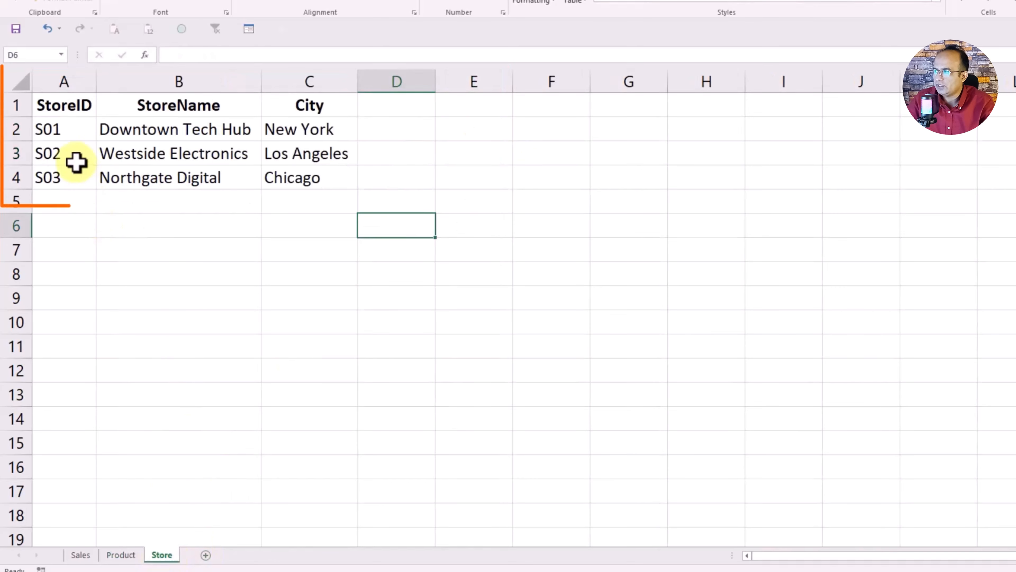
pyautogui.click(60, 138)
pyautogui.click(176, 136)
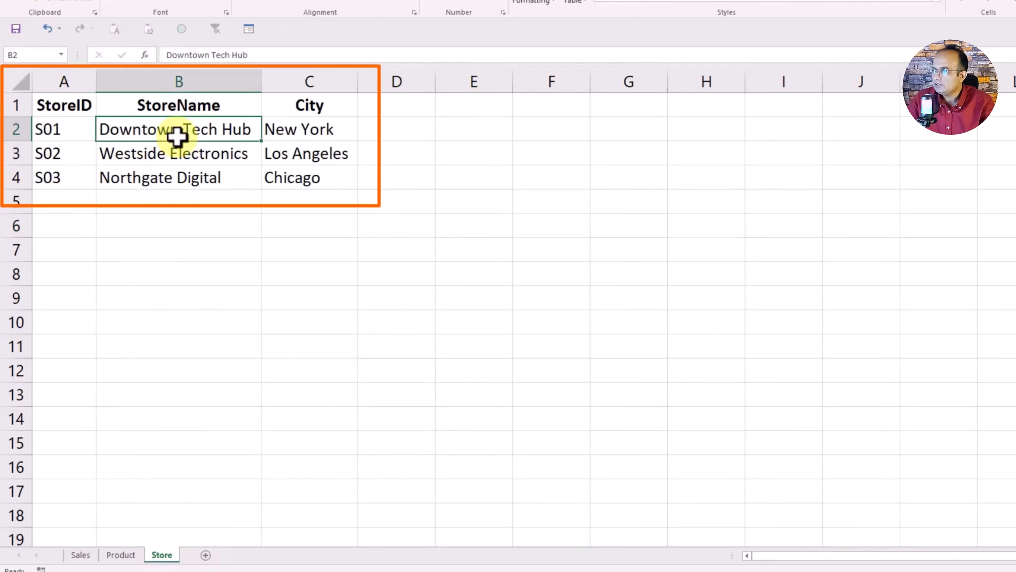
# Compare the ProductID and StoreID codes on the Sales sheet with the names held on the Product and Store sheets
pyautogui.click(81, 556)
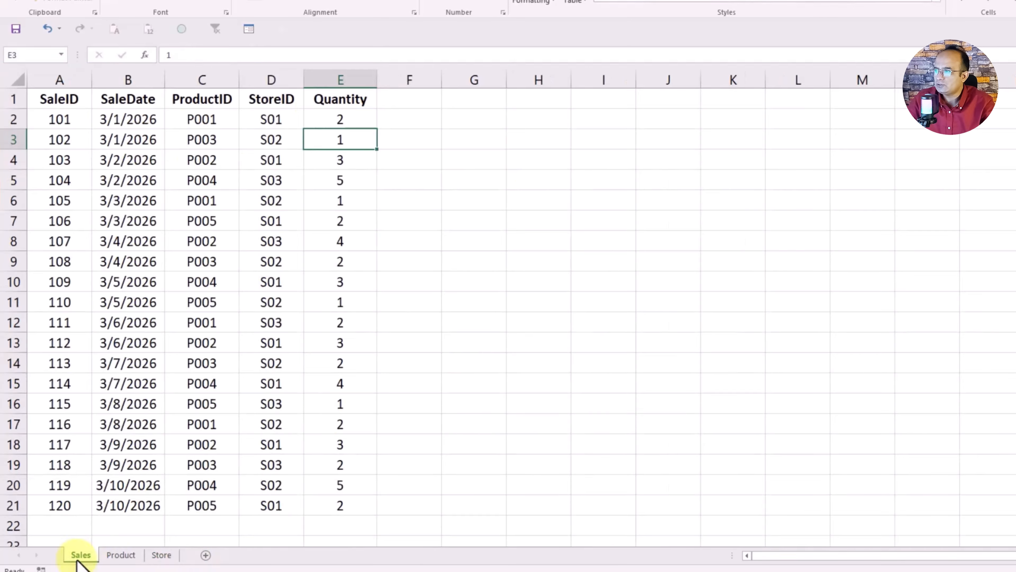
pyautogui.click(618, 295)
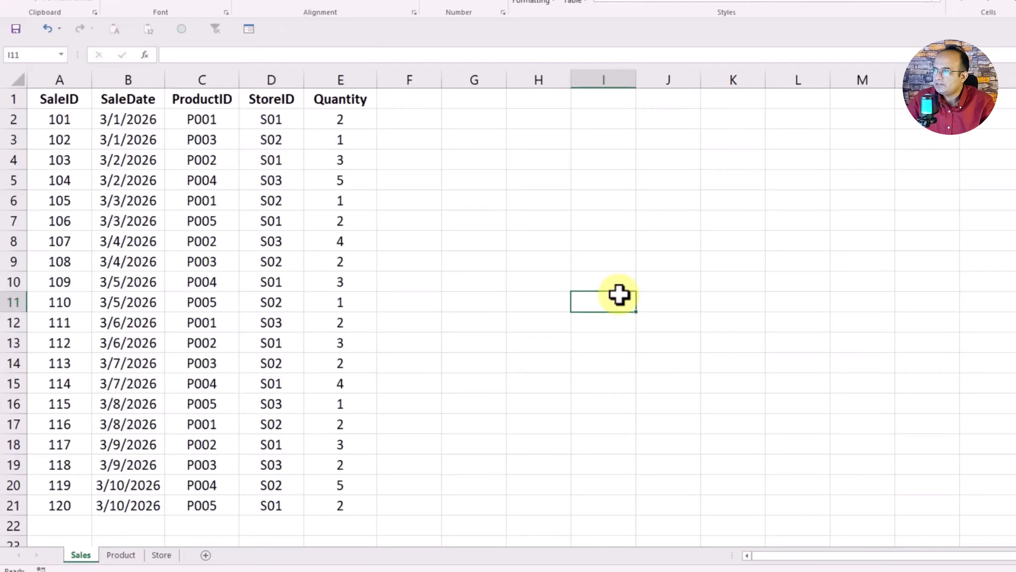
pyautogui.click(152, 227)
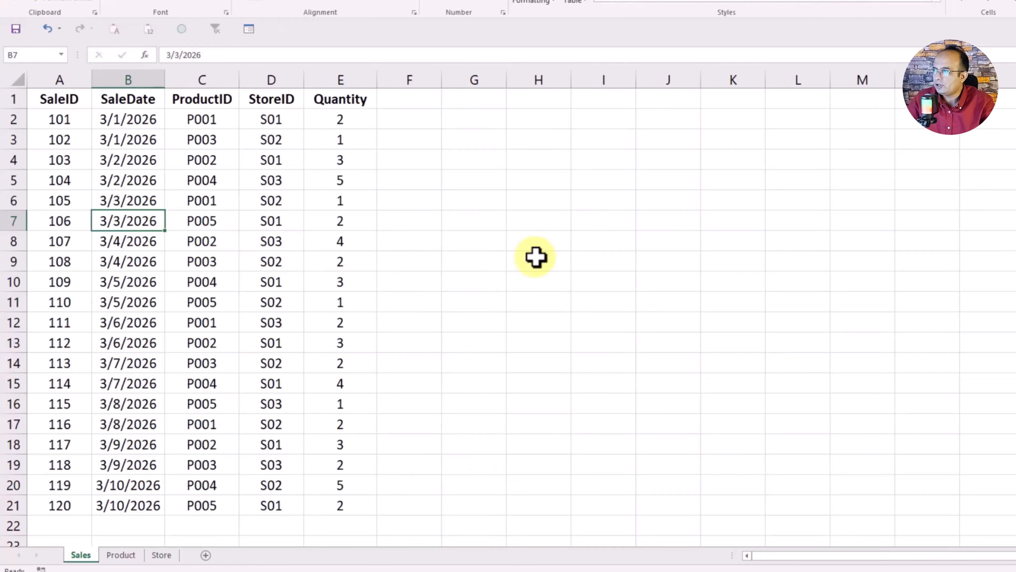
pyautogui.click(193, 181)
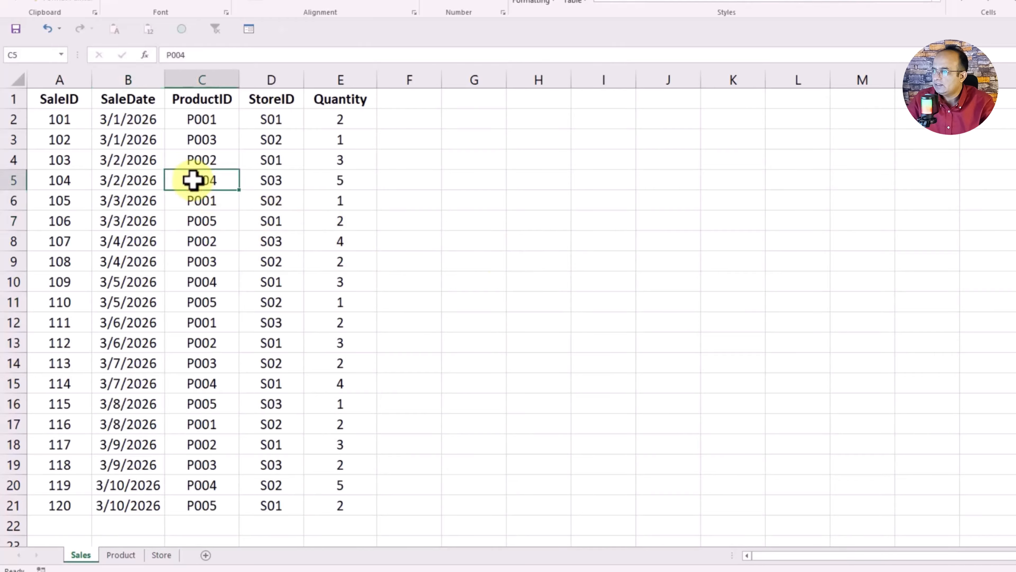
pyautogui.click(109, 560)
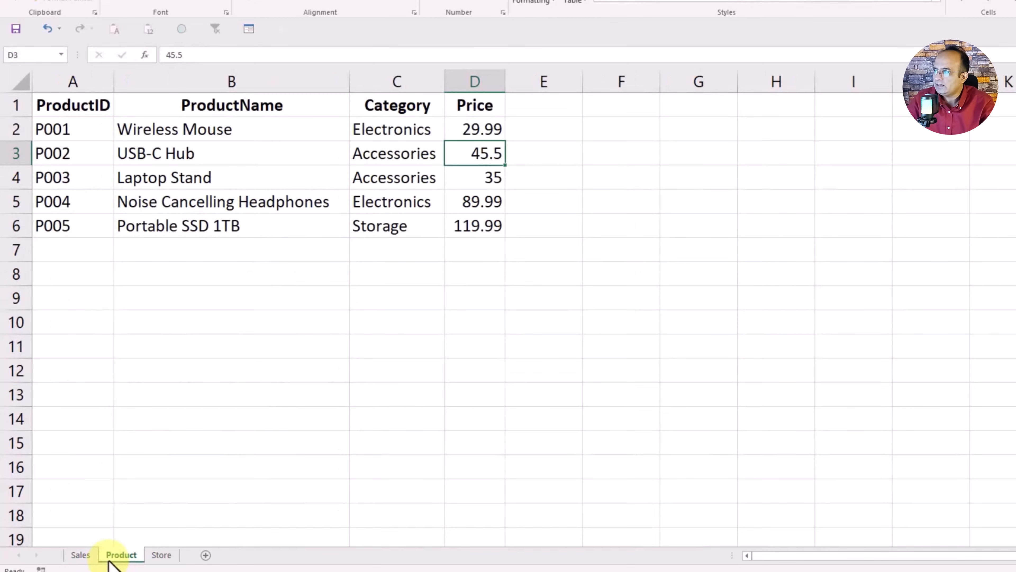
pyautogui.click(218, 149)
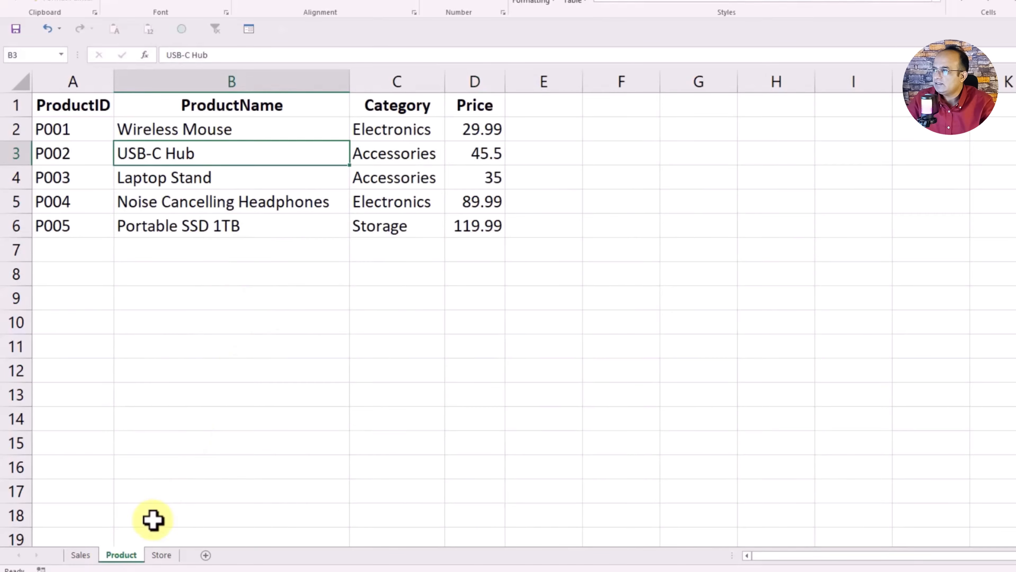
pyautogui.click(82, 557)
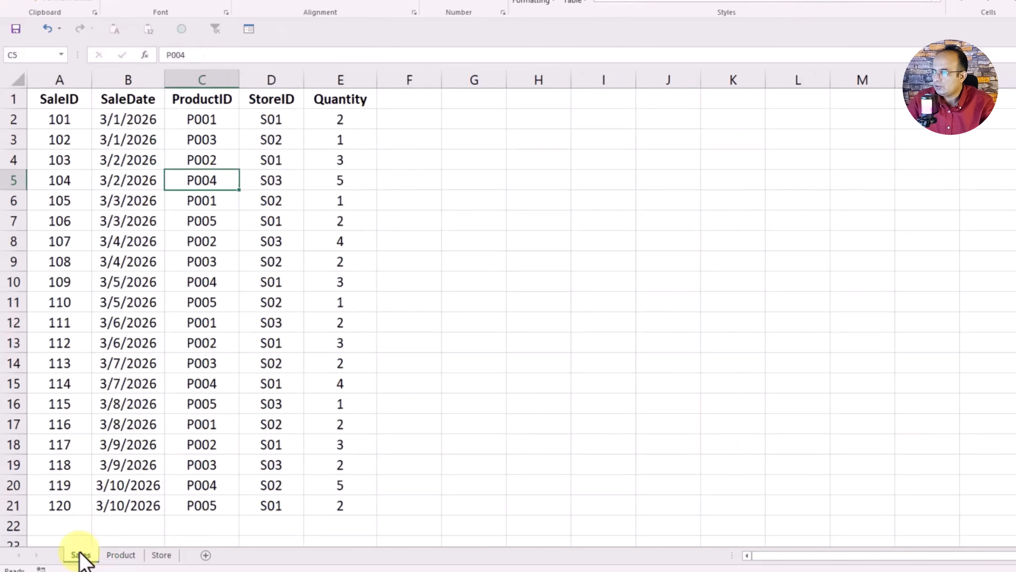
pyautogui.click(277, 132)
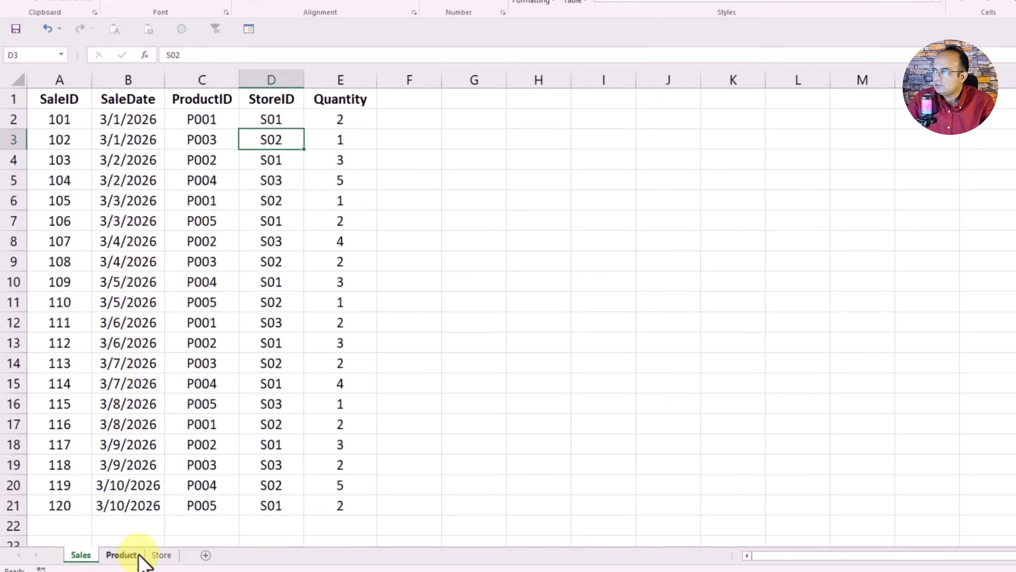
pyautogui.click(163, 555)
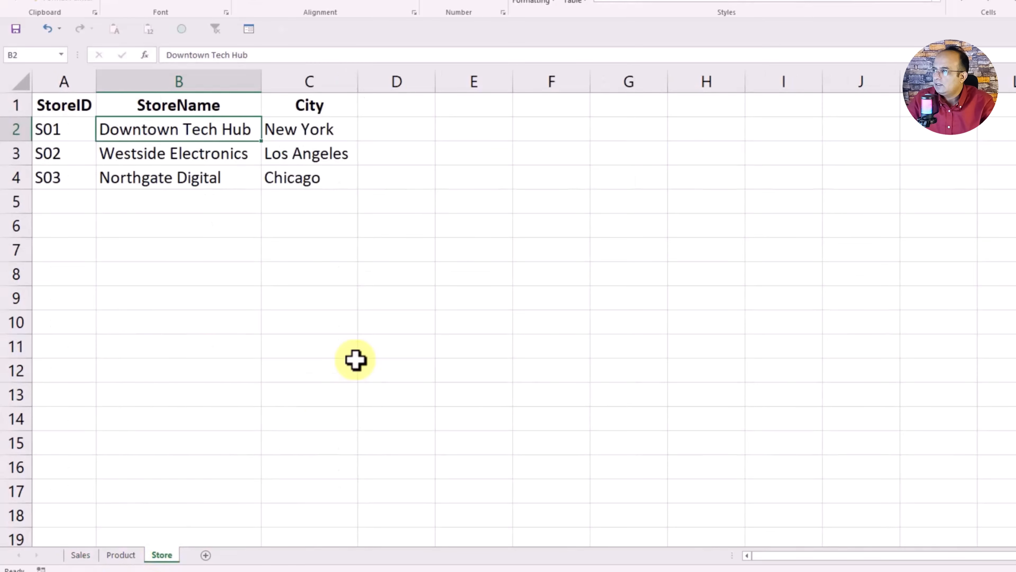
pyautogui.click(424, 257)
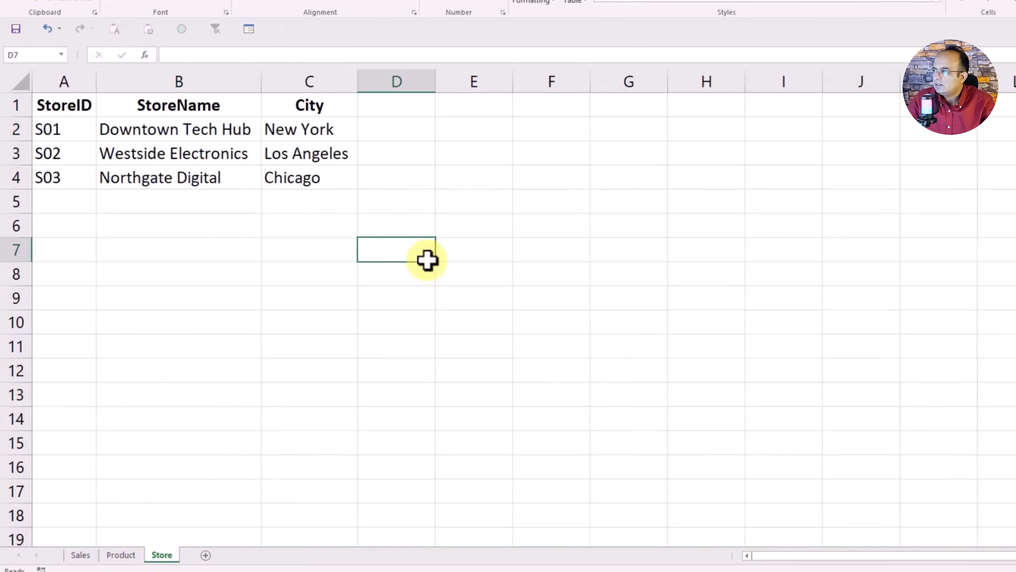
pyautogui.click(174, 157)
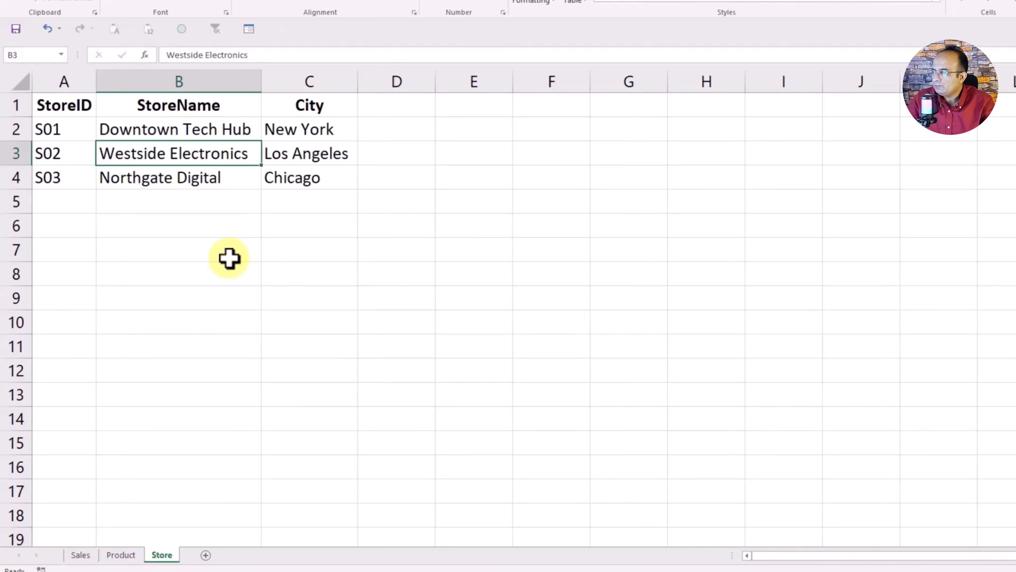
# Add the header "Product Name" in cell F1 of the Sales sheet and fit column F to it
pyautogui.click(81, 555)
pyautogui.click(602, 218)
pyautogui.click(400, 98)
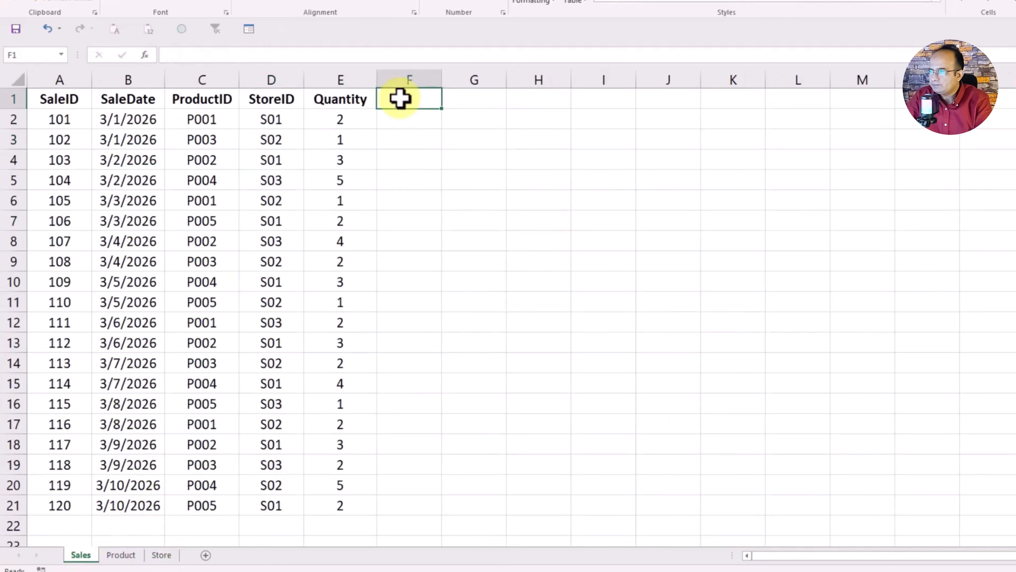
pyautogui.write('Producr')
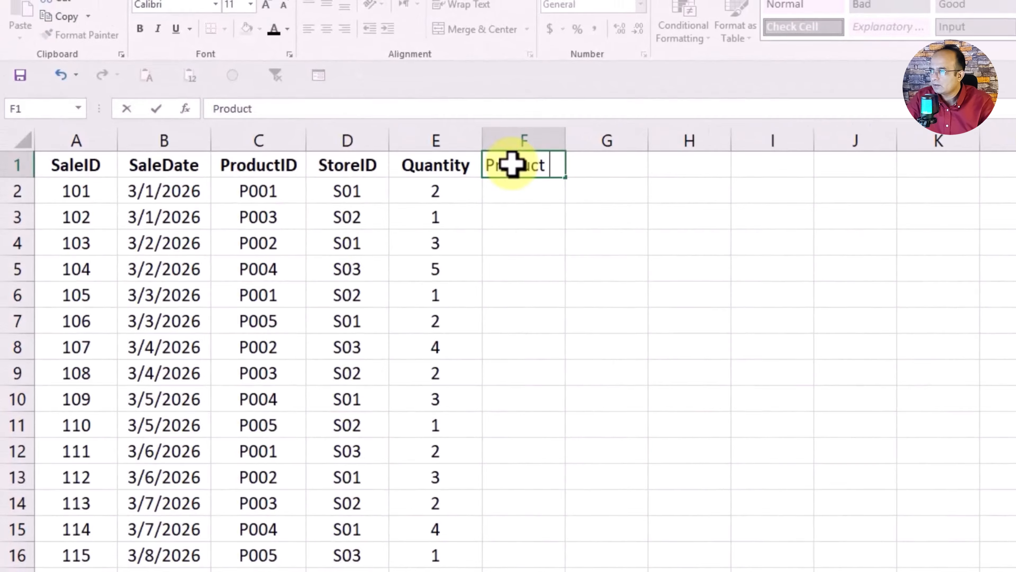
pyautogui.write(' Name')
pyautogui.press('Return')
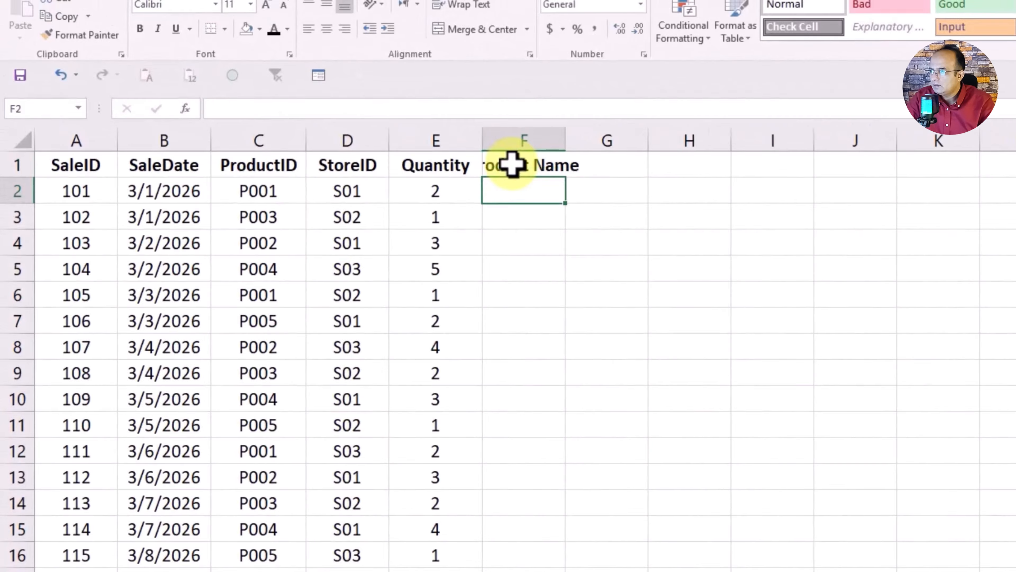
pyautogui.doubleClick(565, 140)
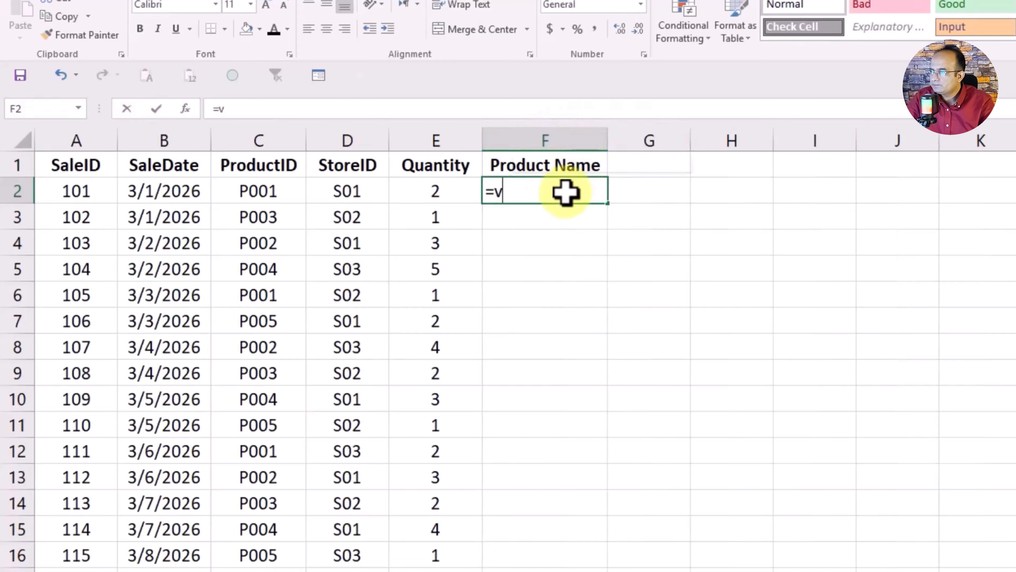
# Start a VLOOKUP formula in F2 of the Sales sheet with lookup value C:C and table array Product!A:B
pyautogui.write('=v')
pyautogui.doubleClick(532, 293)
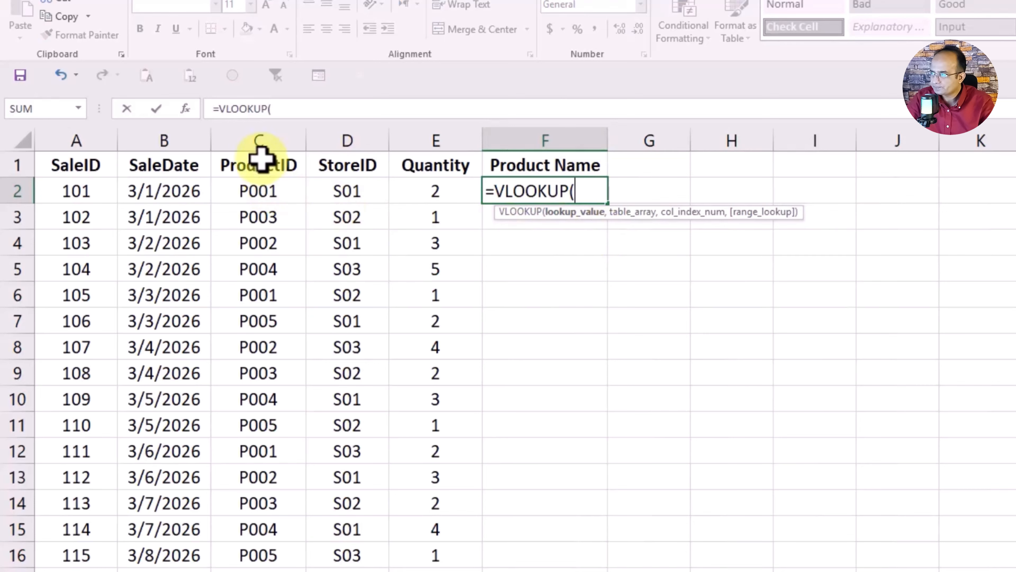
pyautogui.click(265, 140)
pyautogui.write(',')
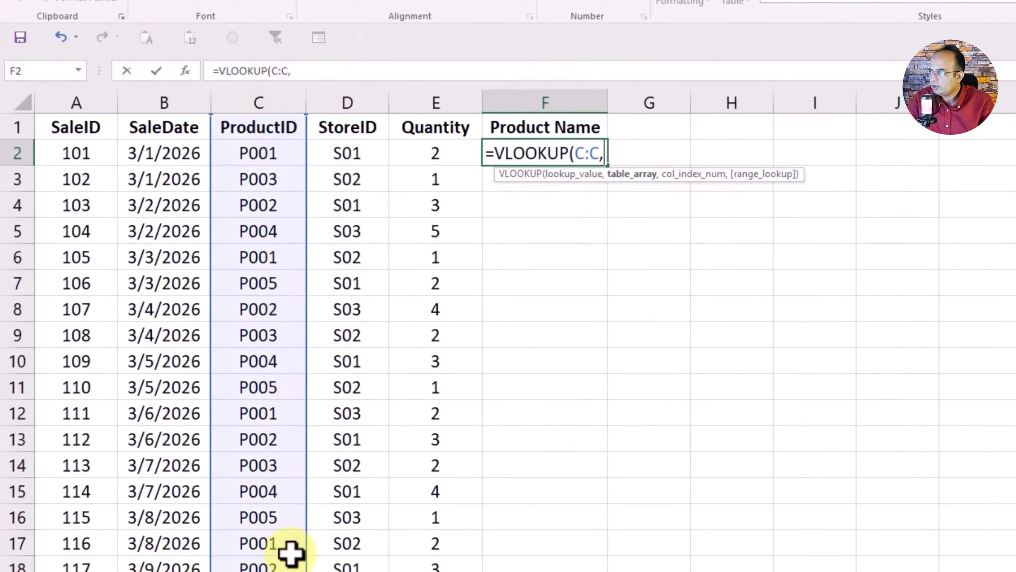
pyautogui.click(156, 538)
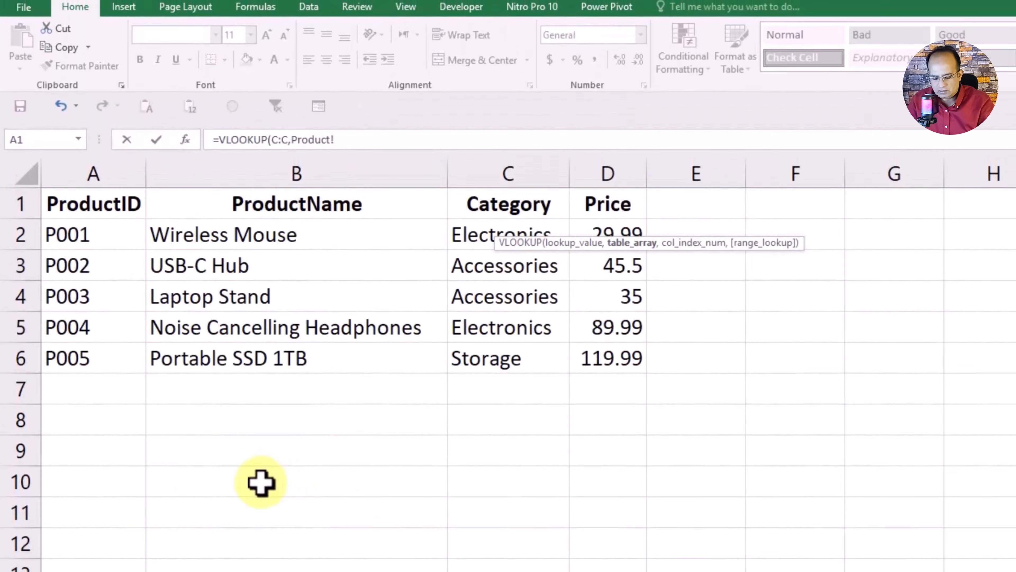
pyautogui.click(111, 170)
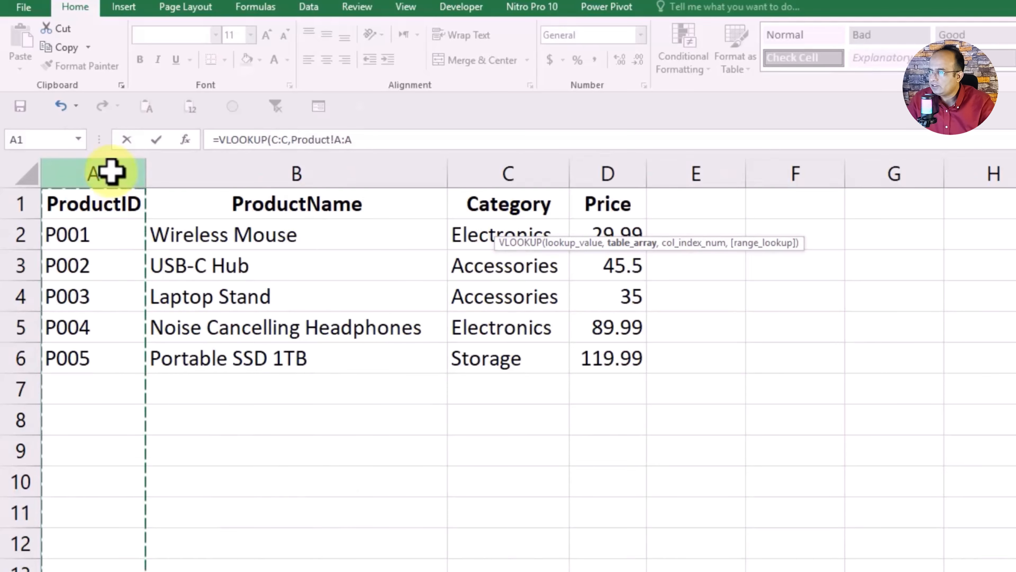
pyautogui.hotkey('shift', 'Right')
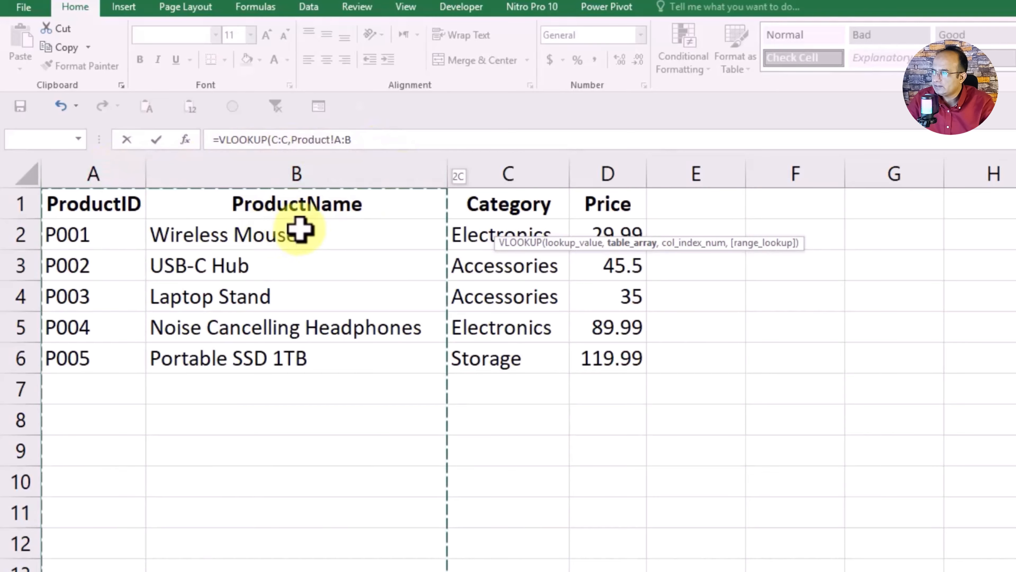
pyautogui.click(371, 138)
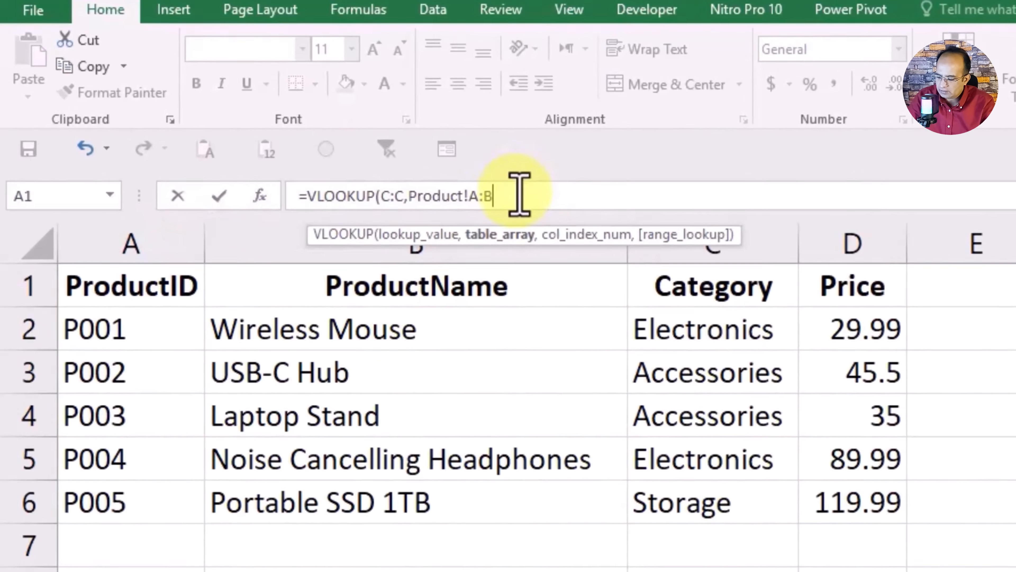
pyautogui.write(',')
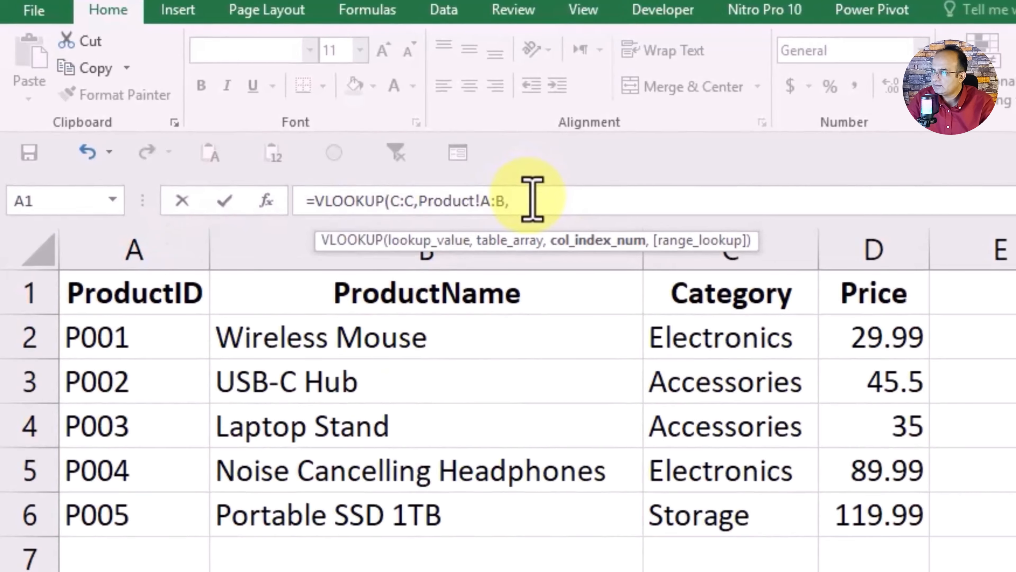
# Complete the VLOOKUP with column index 2 and FALSE for an exact match, and enter the formula
pyautogui.write('2,')
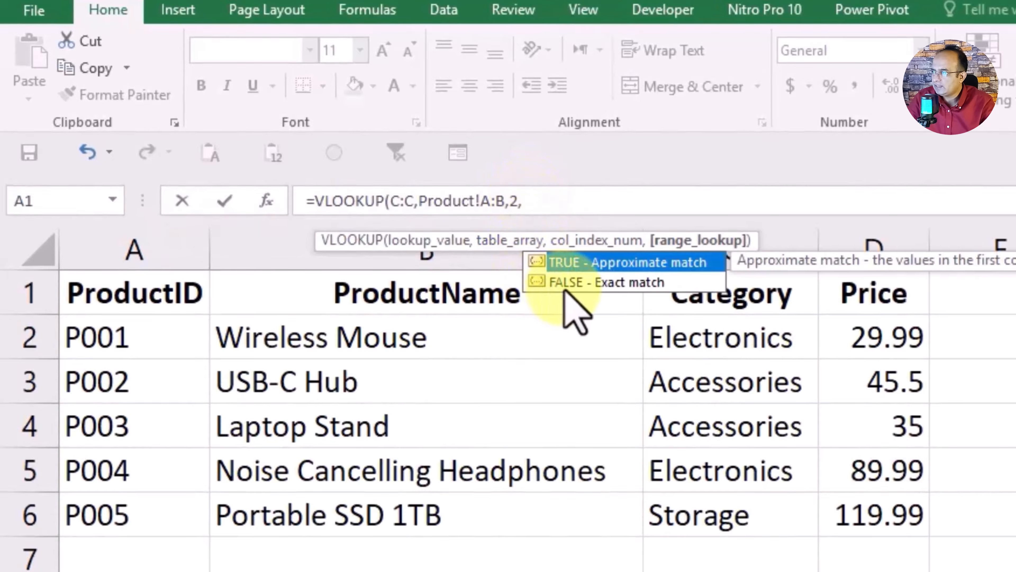
pyautogui.click(613, 285)
pyautogui.doubleClick(613, 283)
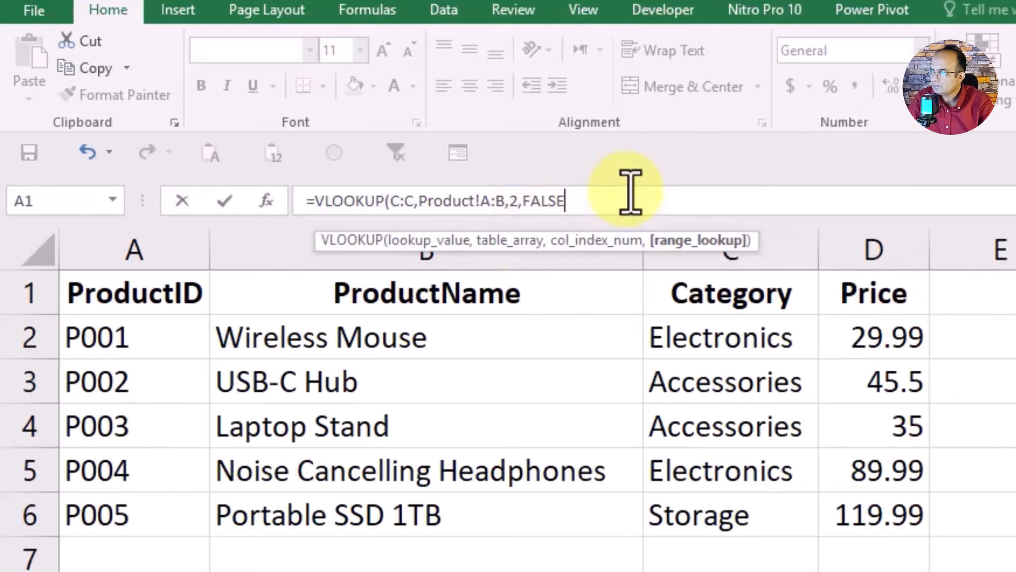
pyautogui.write(')')
pyautogui.press('Return')
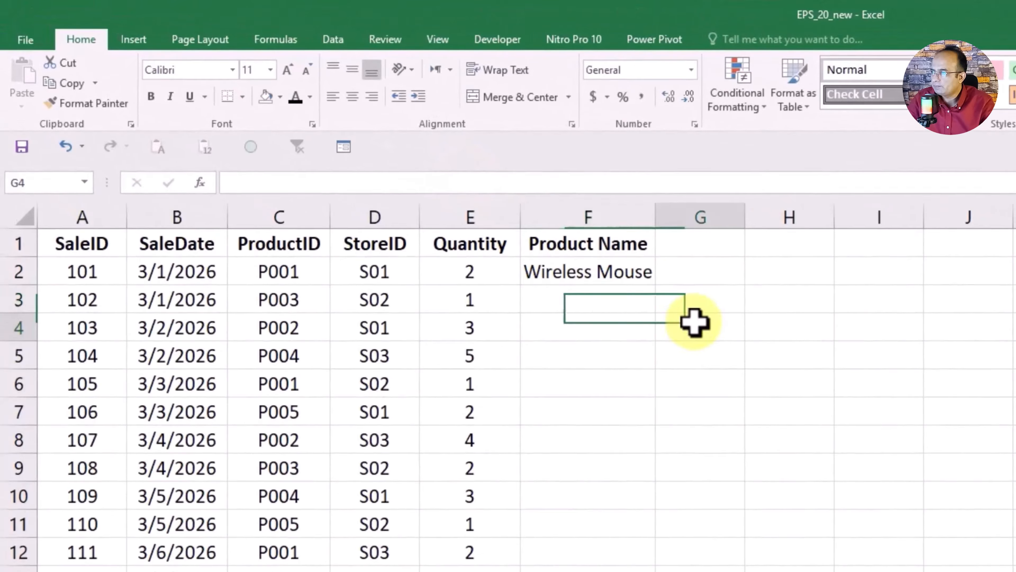
# Widen the Product Name column slightly and select its formula cell F2
pyautogui.click(633, 296)
pyautogui.moveTo(596, 197); pyautogui.dragTo(625, 194)
pyautogui.click(629, 250)
pyautogui.click(613, 280)
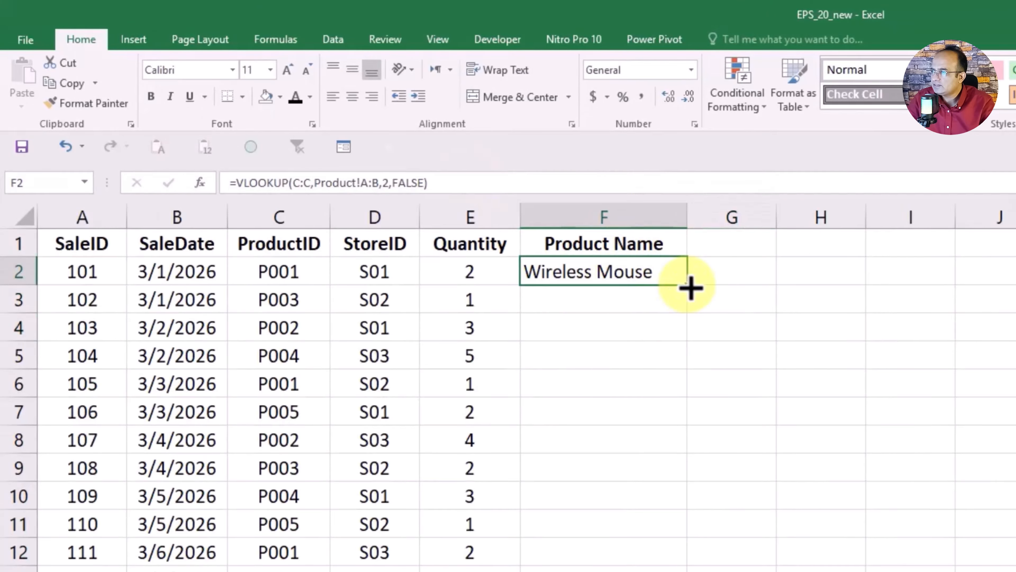
# Fill the VLOOKUP formula down the Product Name column and widen column F to fit the full product names
pyautogui.doubleClick(692, 287)
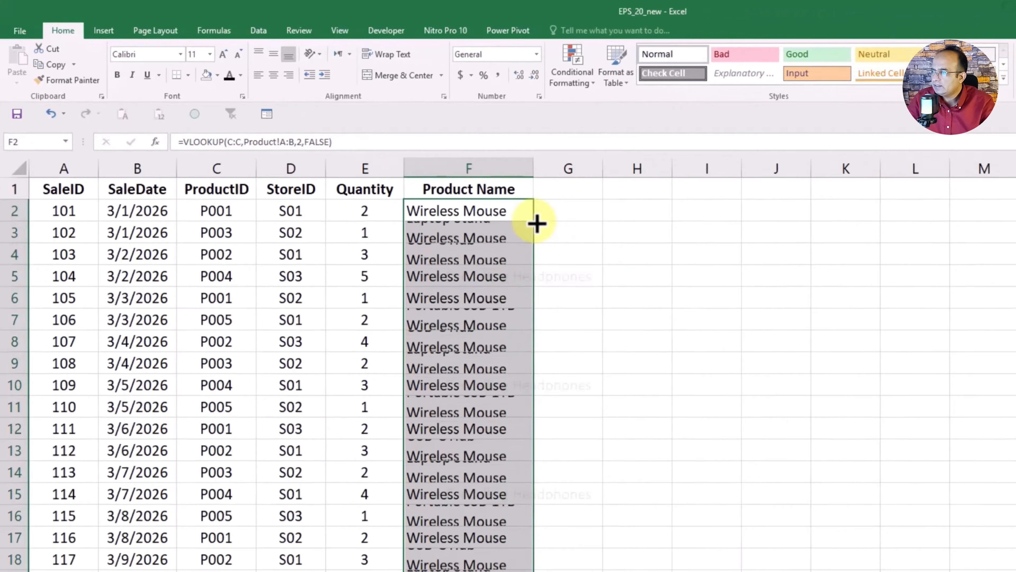
pyautogui.click(820, 356)
pyautogui.moveTo(416, 128); pyautogui.dragTo(479, 127)
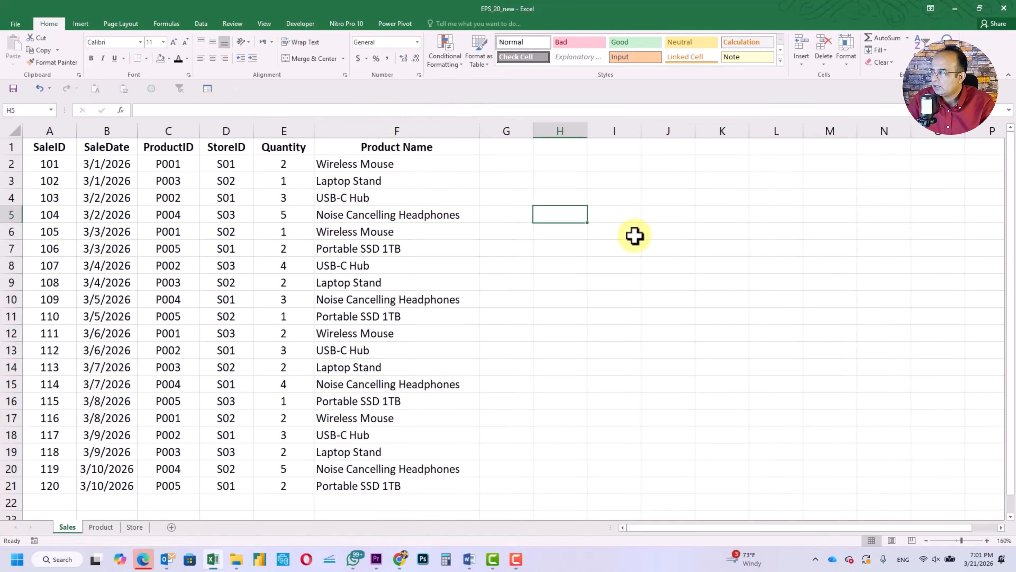
pyautogui.scroll(-2, 634, 236)
pyautogui.scroll(2, 634, 235)
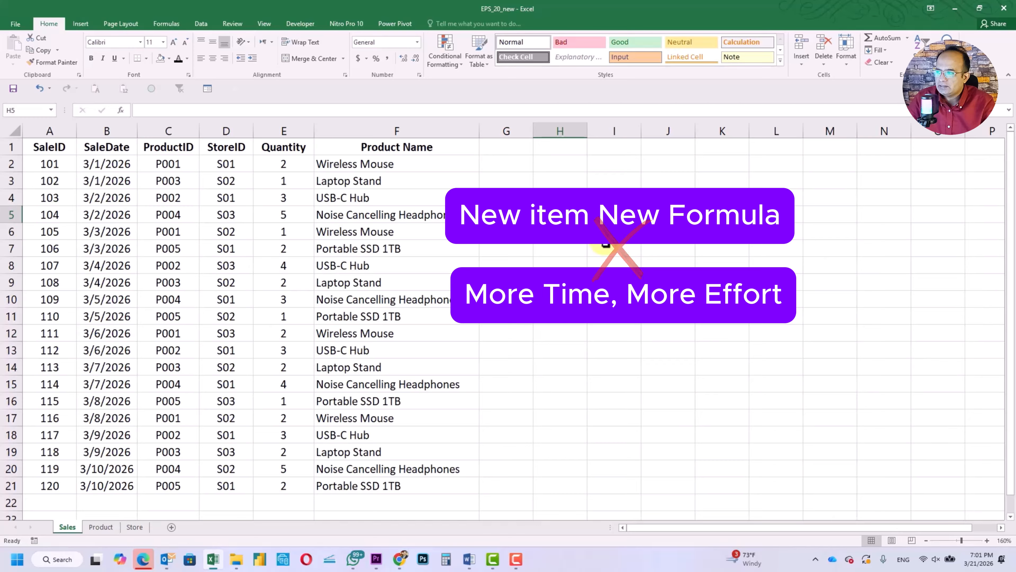
# Delete the whole Product Name column from the Sales sheet
pyautogui.click(408, 265)
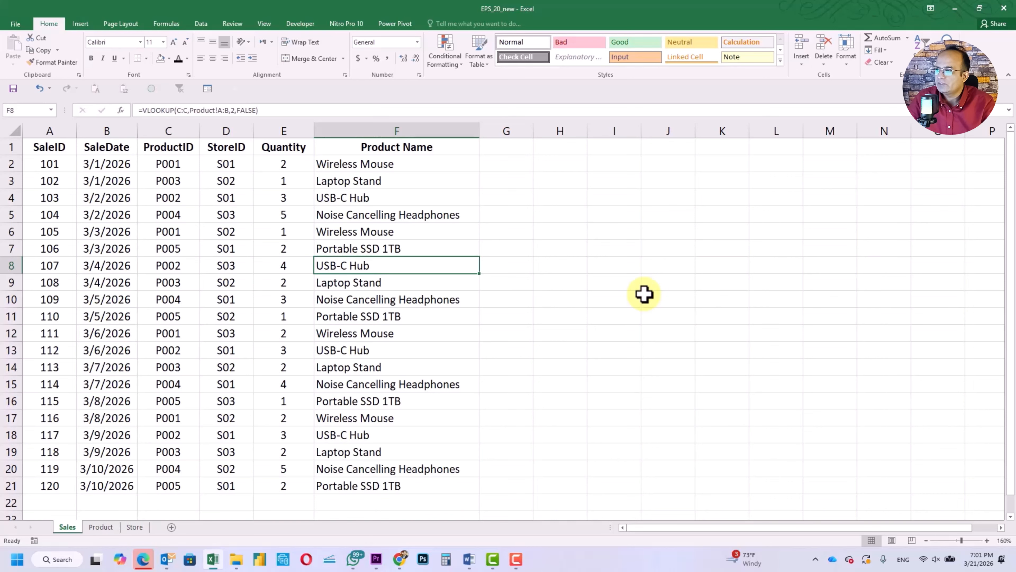
pyautogui.click(435, 128)
pyautogui.hotkey('ctrl', '-')
pyautogui.click(510, 232)
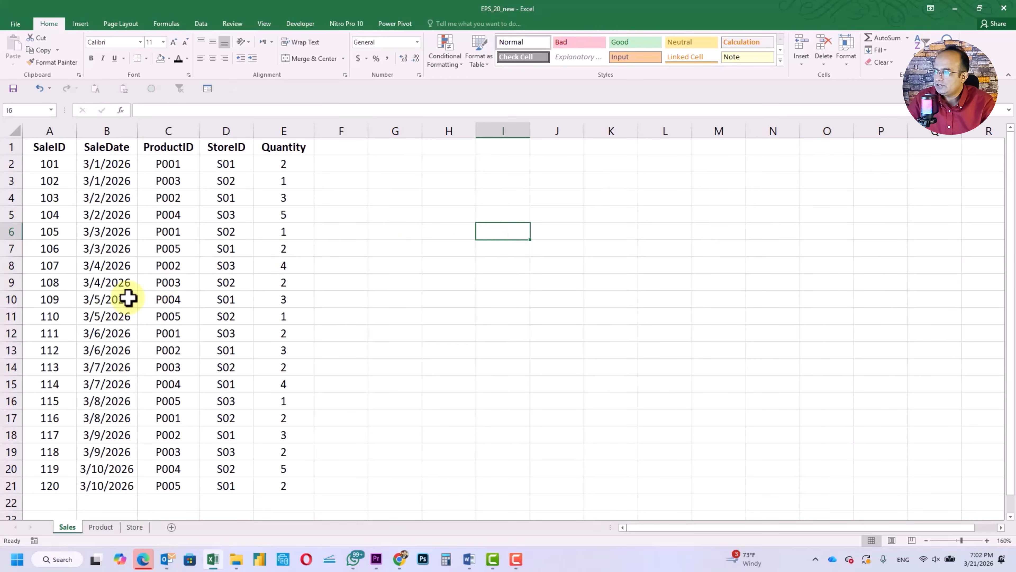
pyautogui.click(99, 528)
pyautogui.click(135, 527)
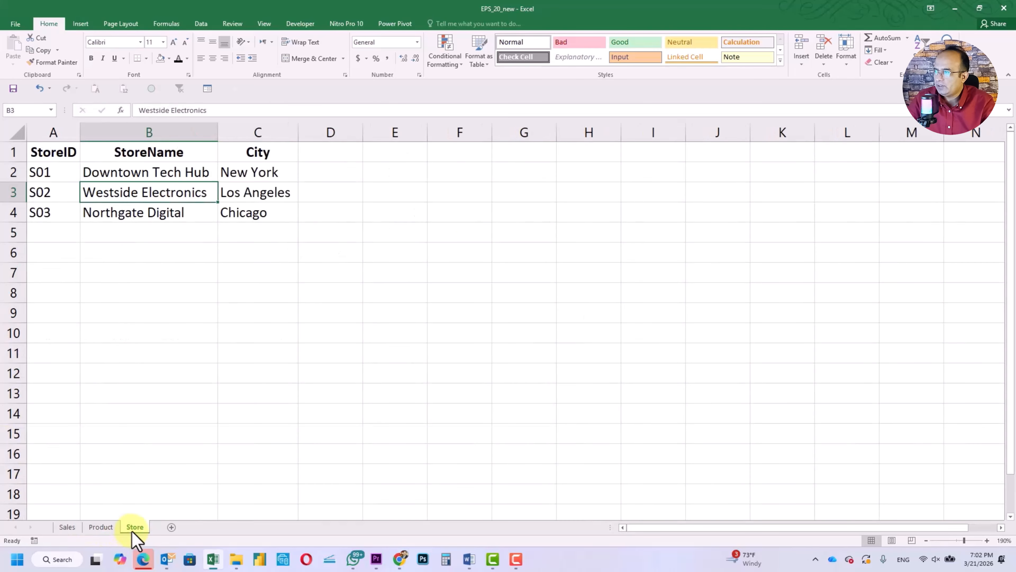
pyautogui.click(101, 526)
pyautogui.click(68, 527)
pyautogui.click(395, 313)
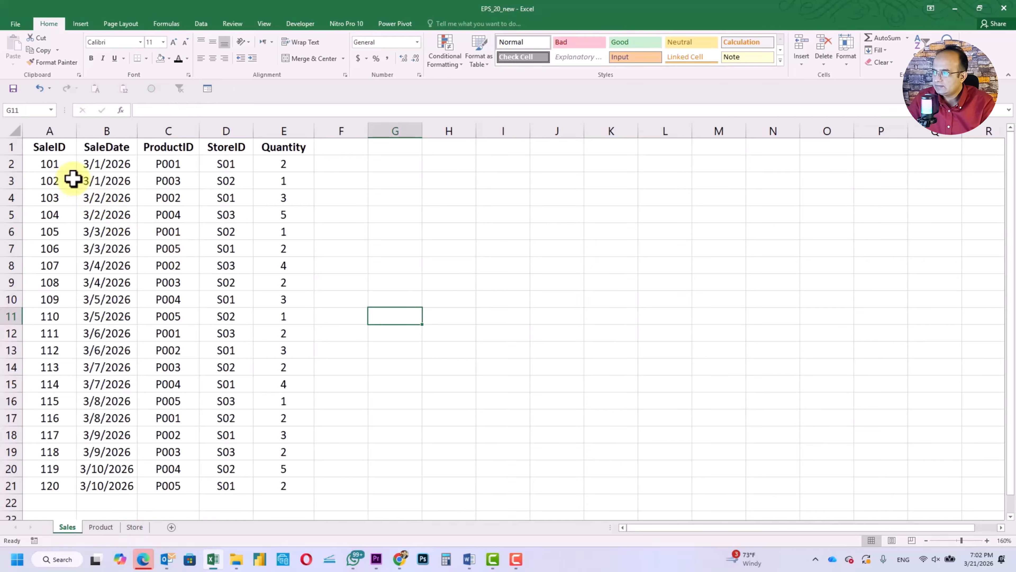
# Format the Sales data in A1:E21 as a table with headers, using a green Medium style with grey banded rows
pyautogui.click(50, 147)
pyautogui.hotkey('ctrl', 'shift', 'Right')
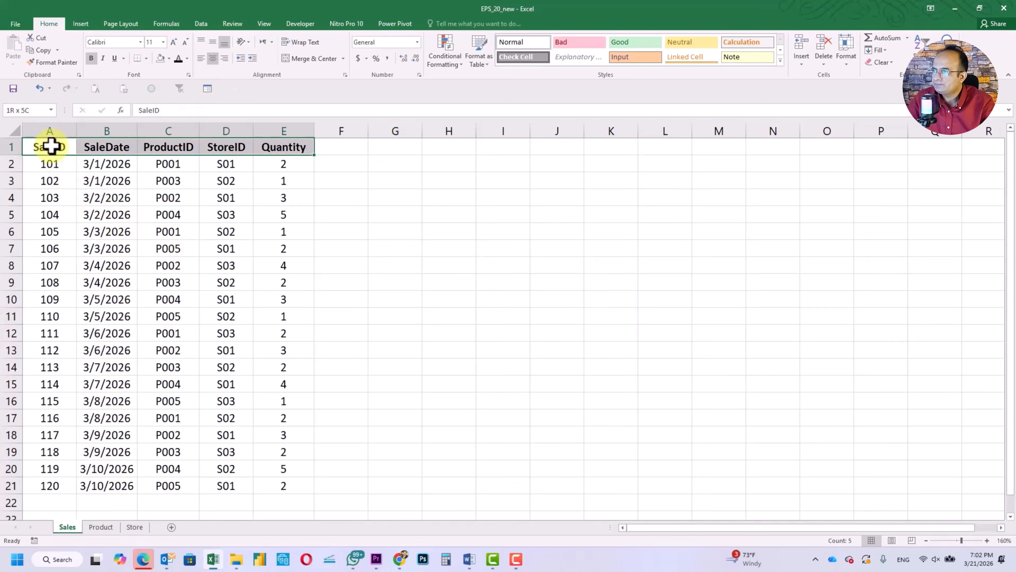
pyautogui.hotkey('ctrl', 'shift', 'Down')
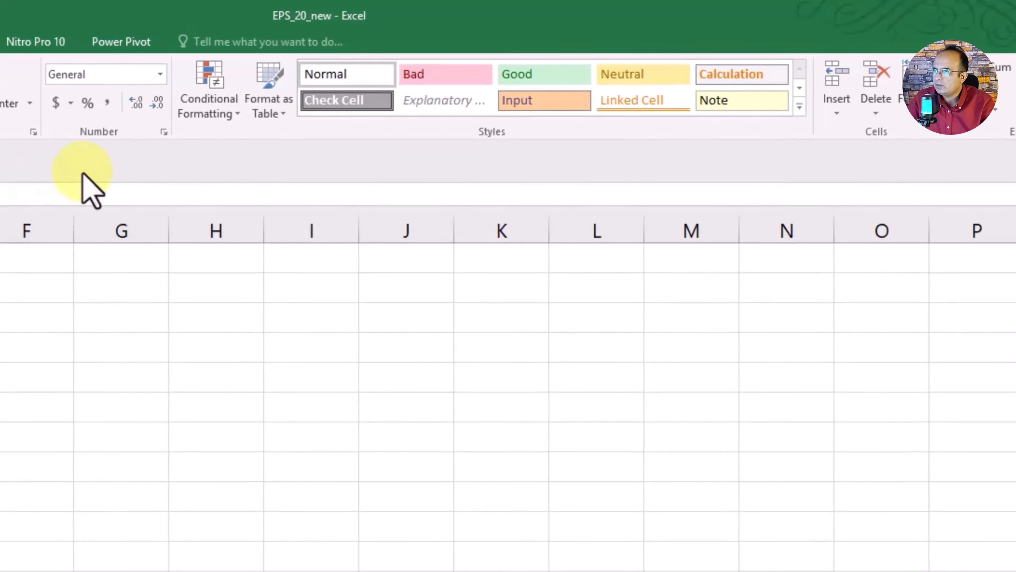
pyautogui.click(284, 116)
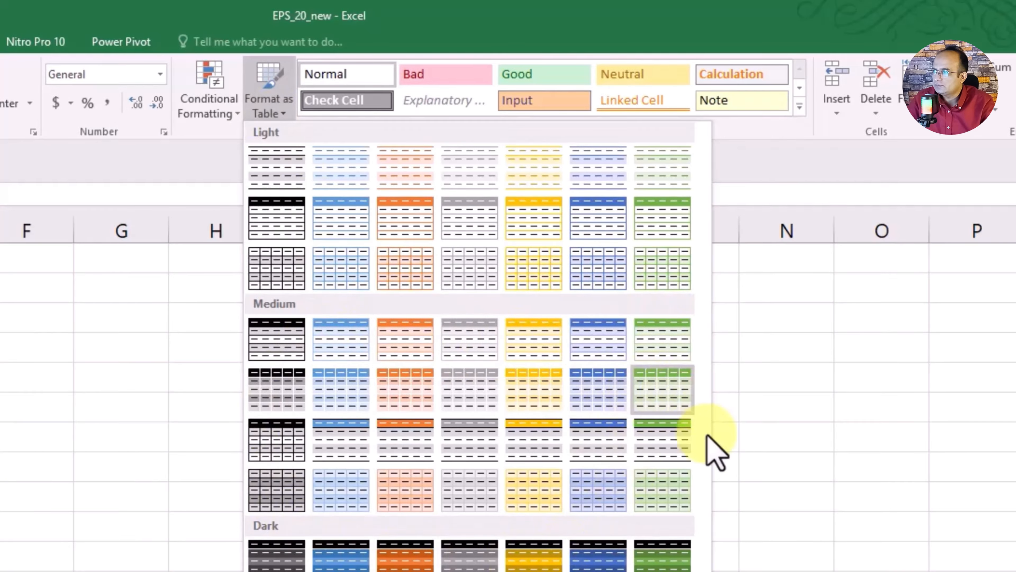
pyautogui.click(674, 440)
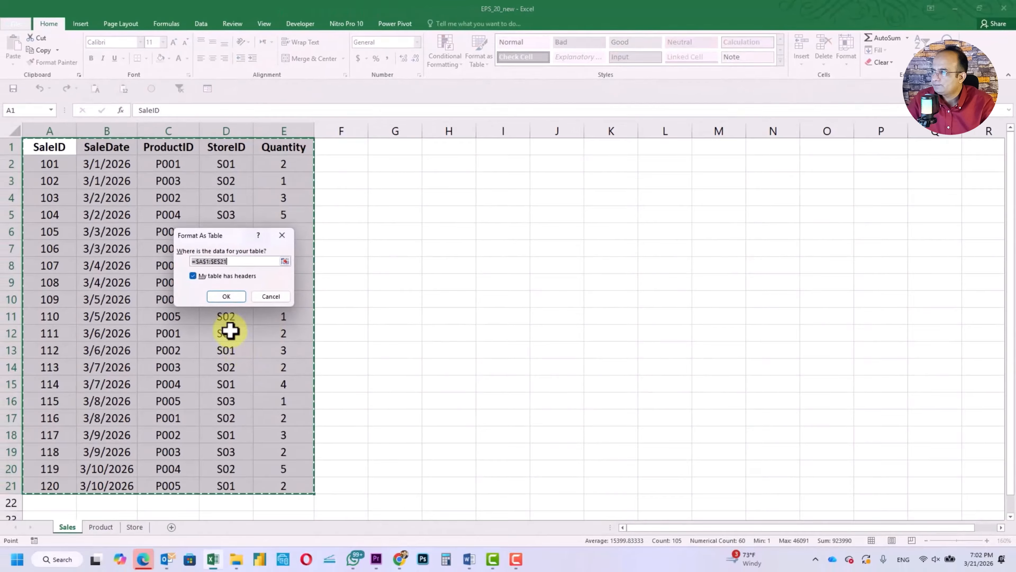
pyautogui.click(225, 297)
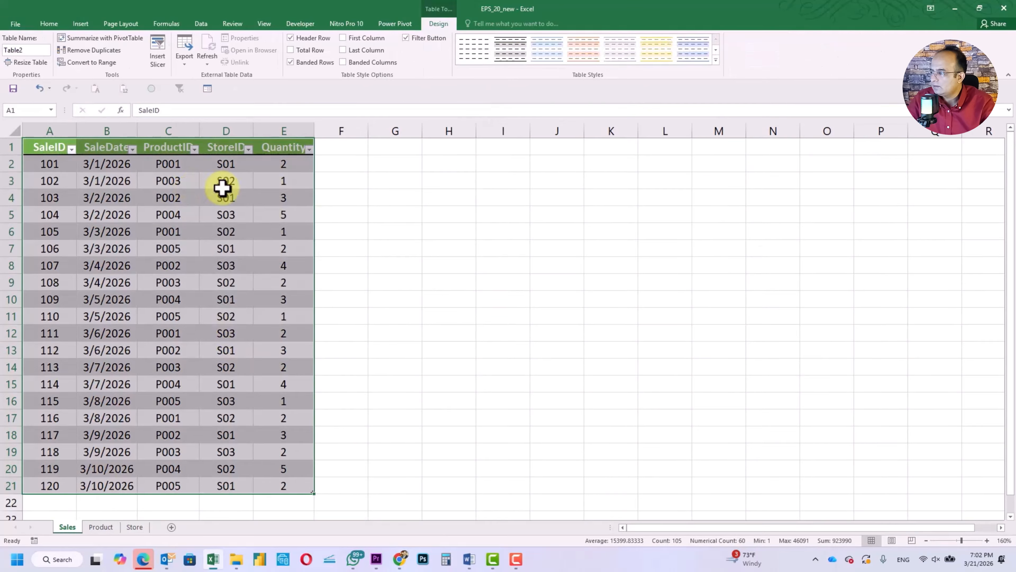
pyautogui.click(443, 207)
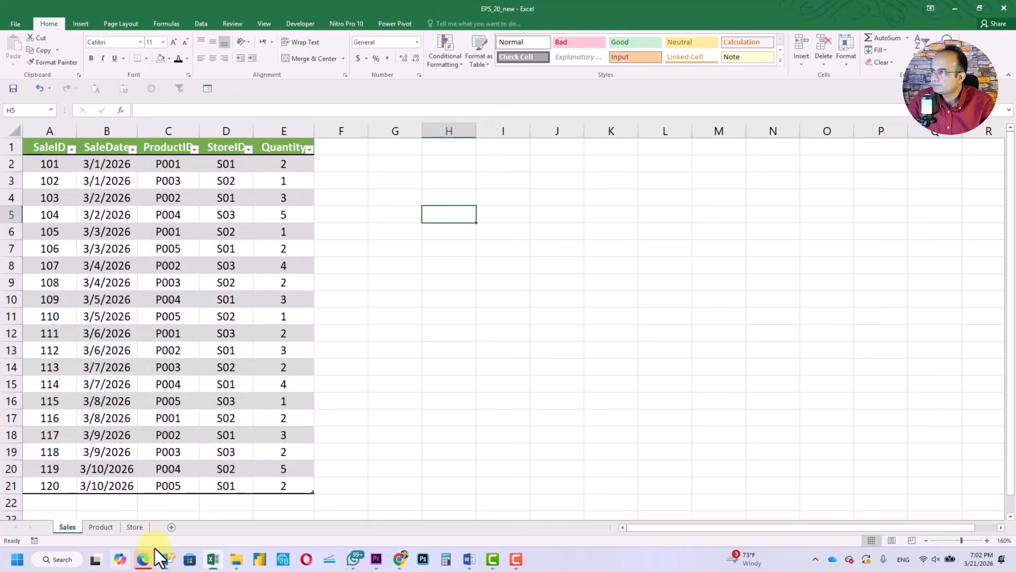
# Format the Product sheet's data in A1:D6 as a table with headers, using the same green Medium style
pyautogui.click(97, 532)
pyautogui.click(52, 150)
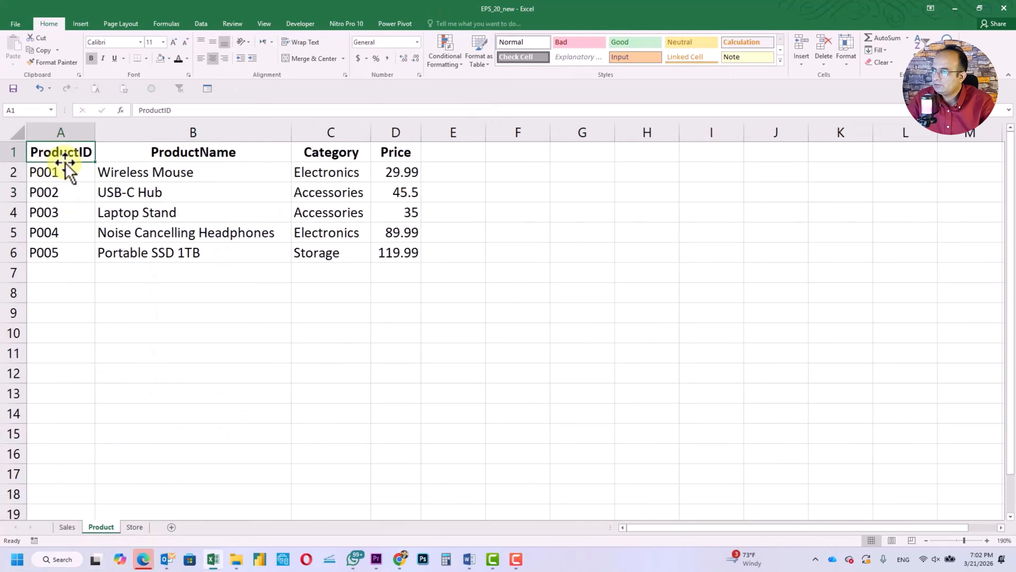
pyautogui.hotkey('ctrl', 'a')
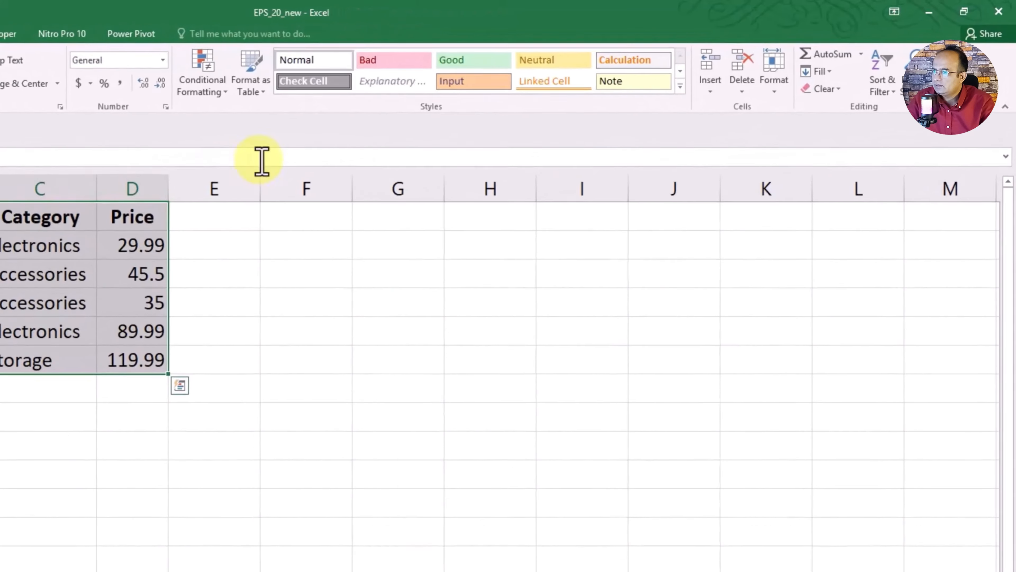
pyautogui.click(480, 60)
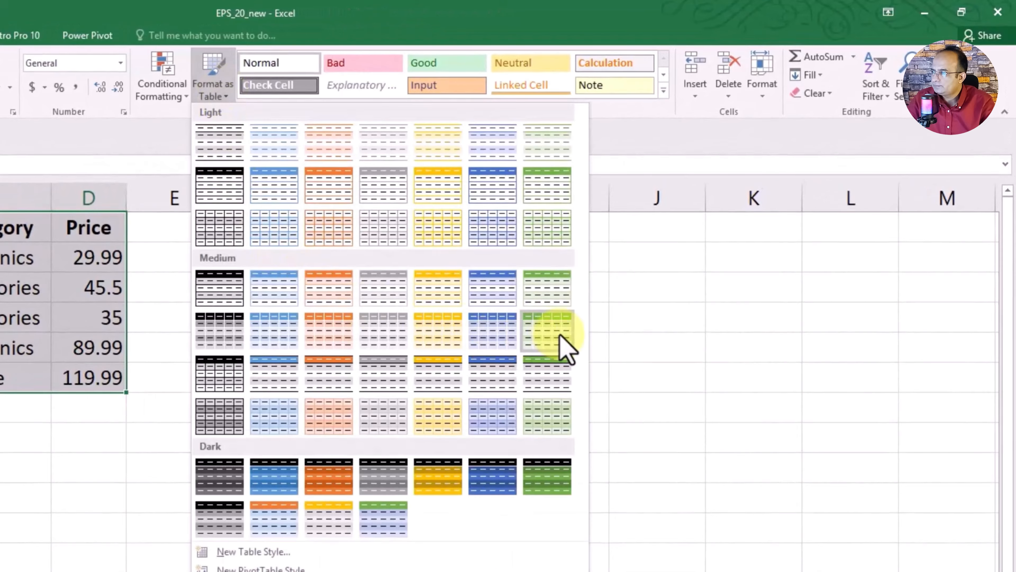
pyautogui.click(281, 330)
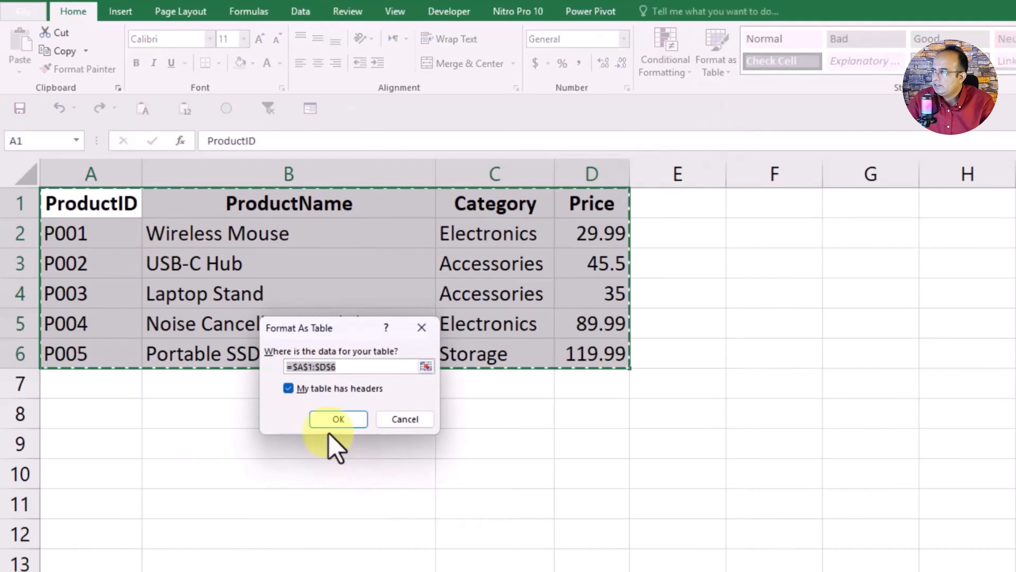
pyautogui.moveTo(352, 325); pyautogui.dragTo(344, 229)
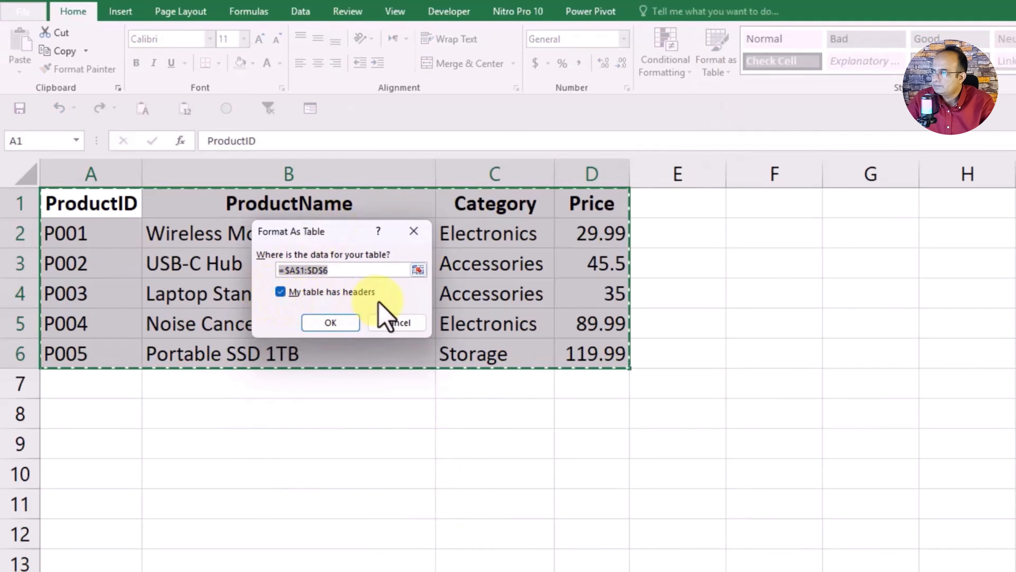
pyautogui.click(331, 329)
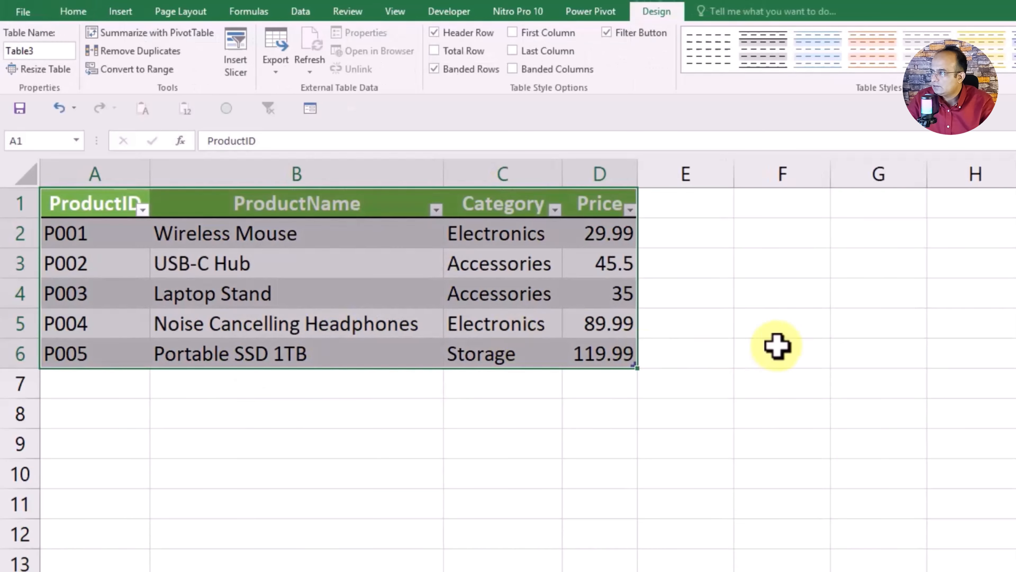
pyautogui.click(778, 345)
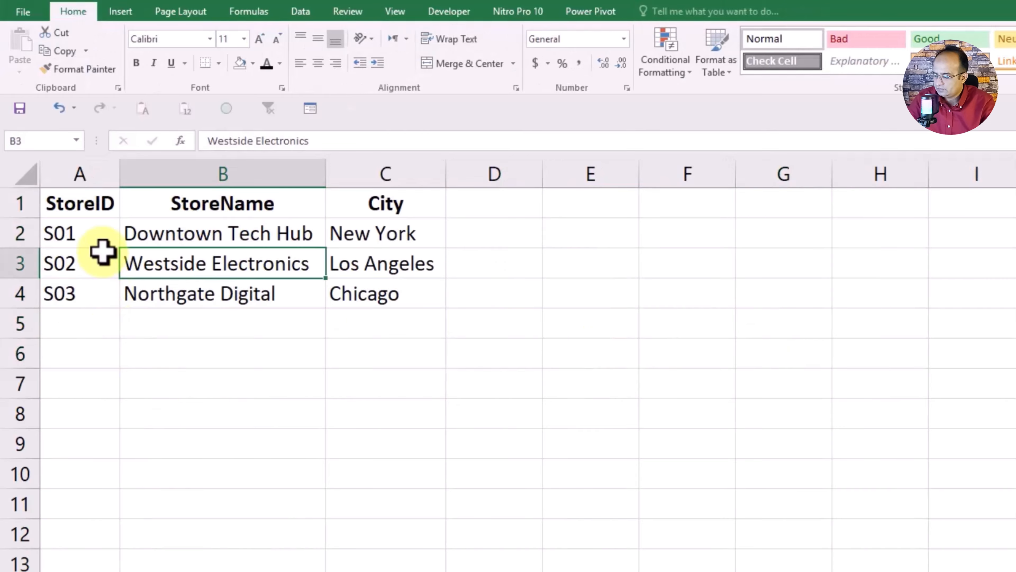
# Format the Store sheet's data in A1:C4 as a table with headers, using the same green Medium style
pyautogui.click(61, 200)
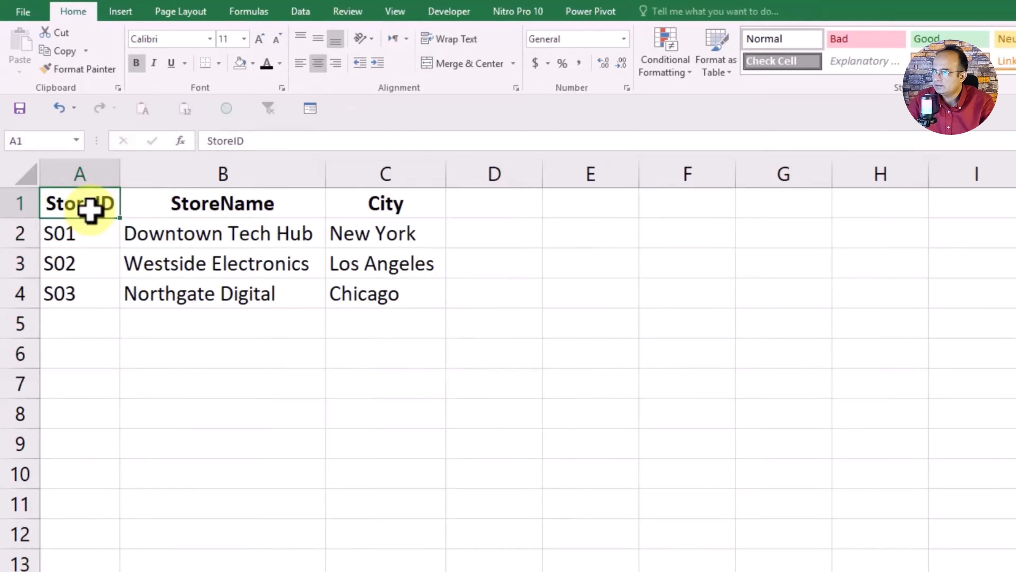
pyautogui.hotkey('ctrl', 'a')
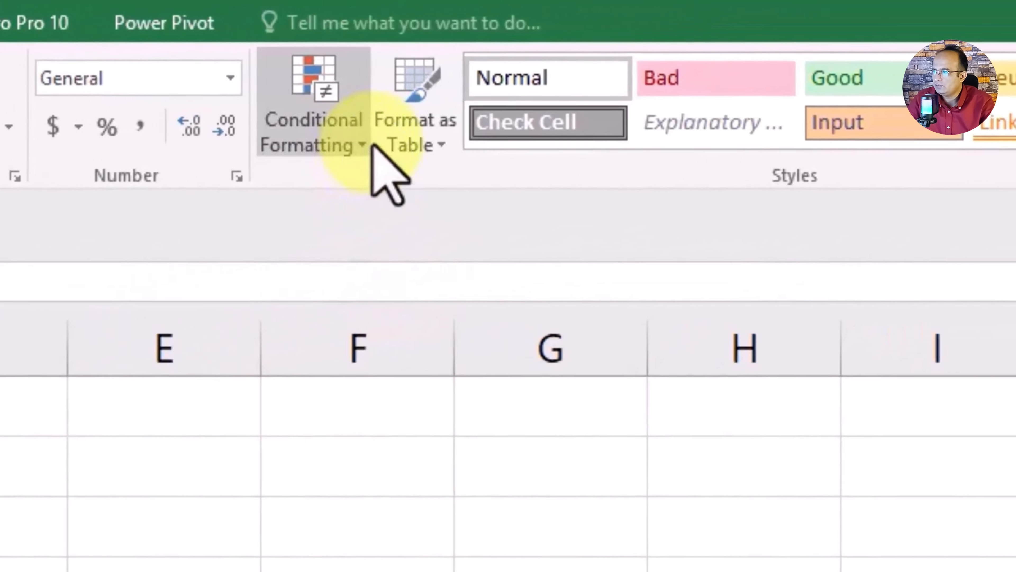
pyautogui.click(423, 135)
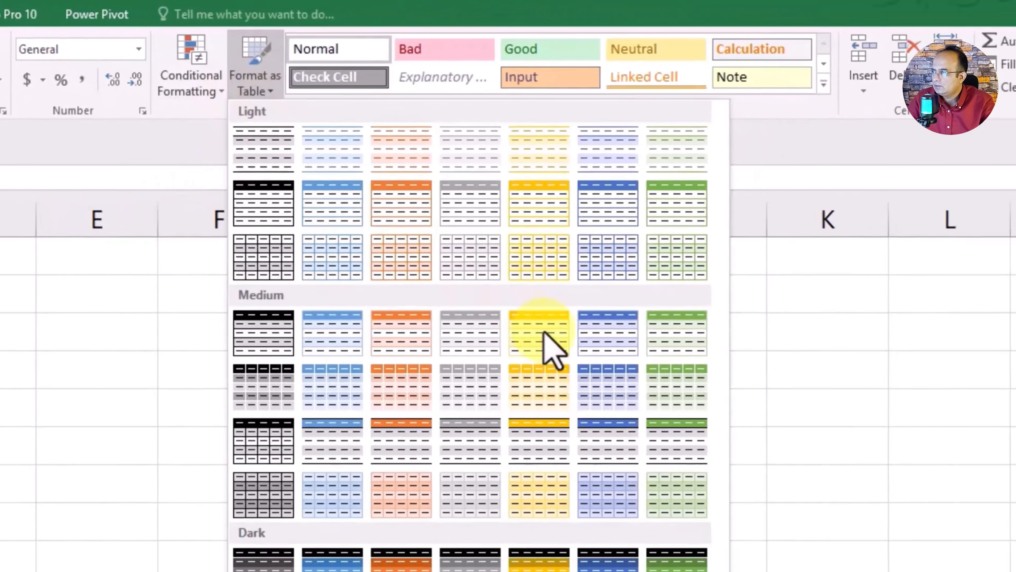
pyautogui.click(450, 377)
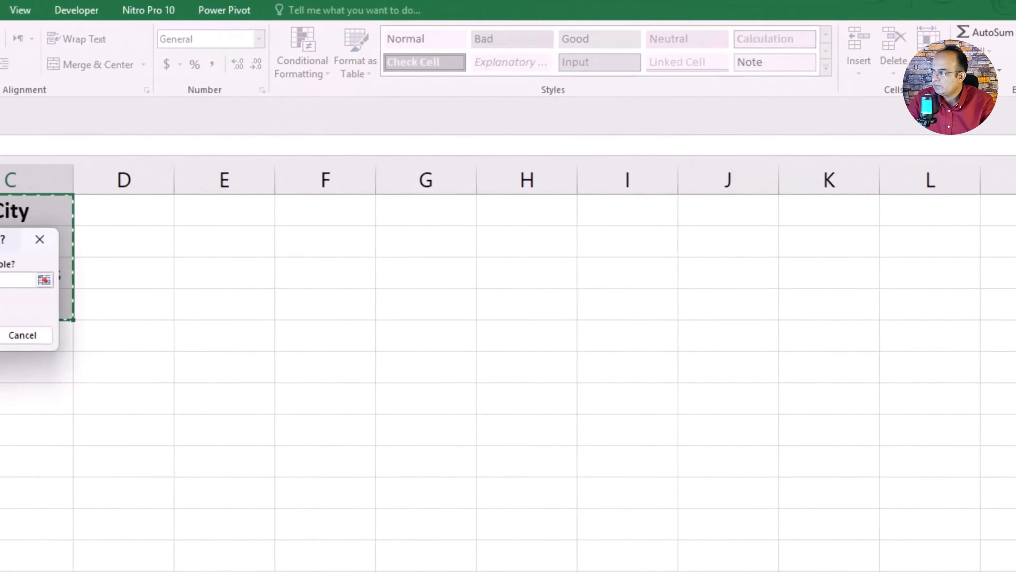
pyautogui.press('Return')
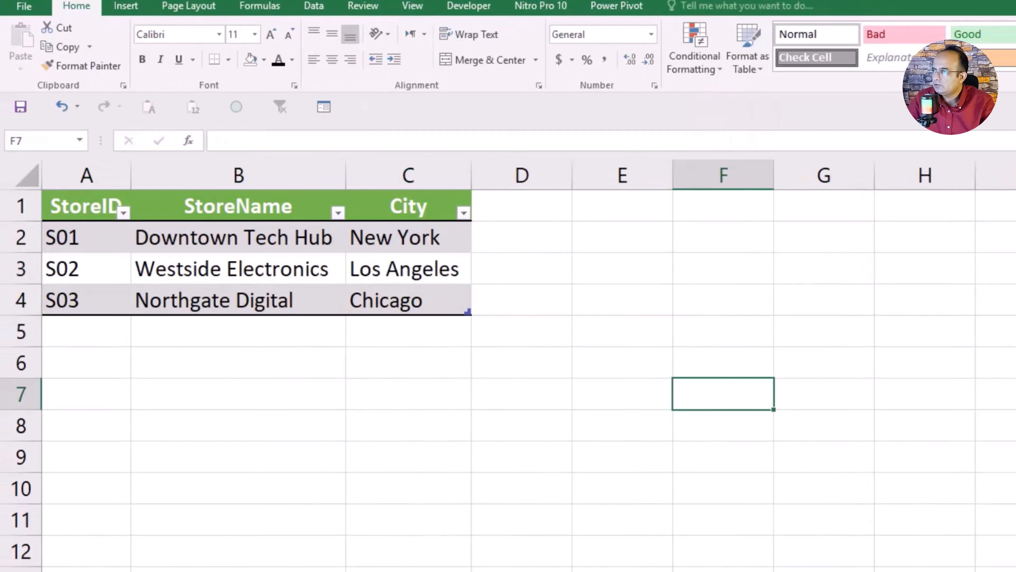
# Rename the table on the Sales sheet with a table name starting with "SA"
pyautogui.click(200, 571)
pyautogui.click(204, 352)
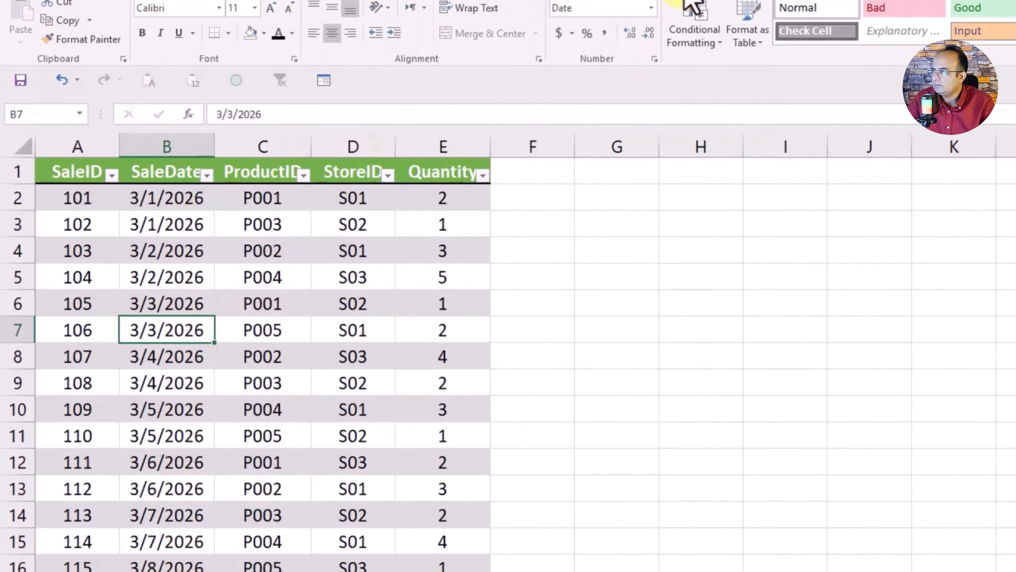
pyautogui.click(685, 37)
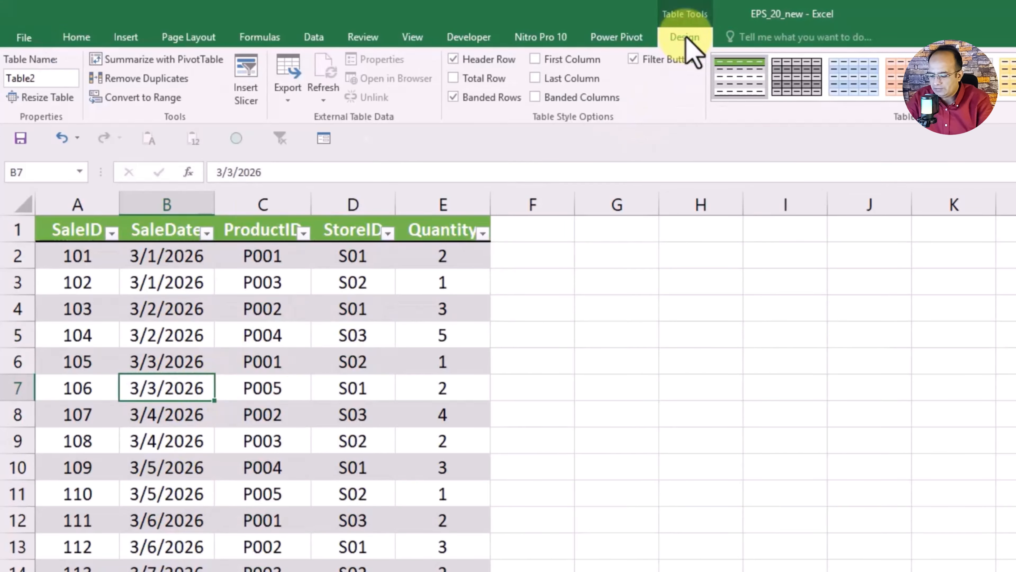
pyautogui.click(48, 82)
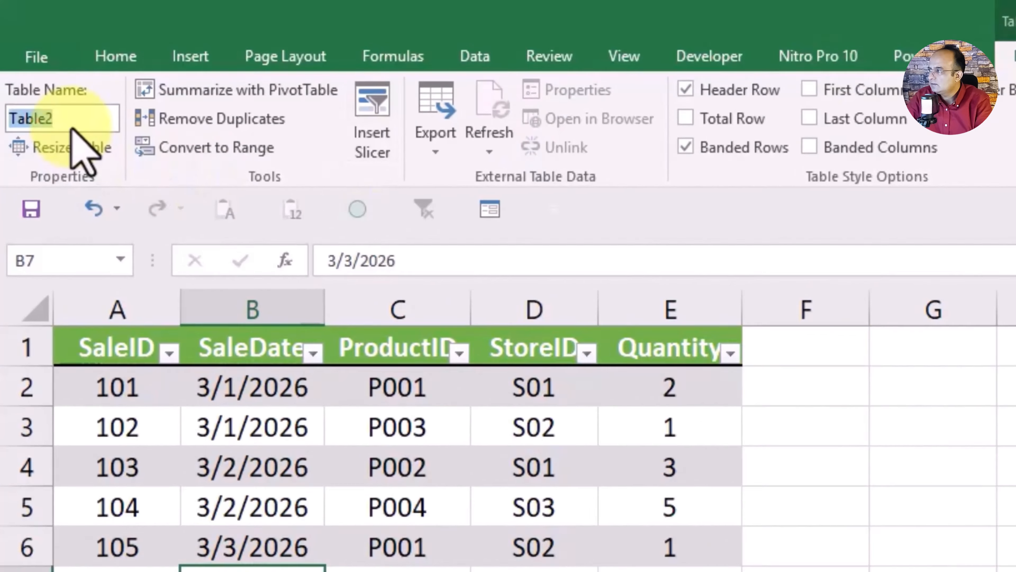
pyautogui.write('SA')
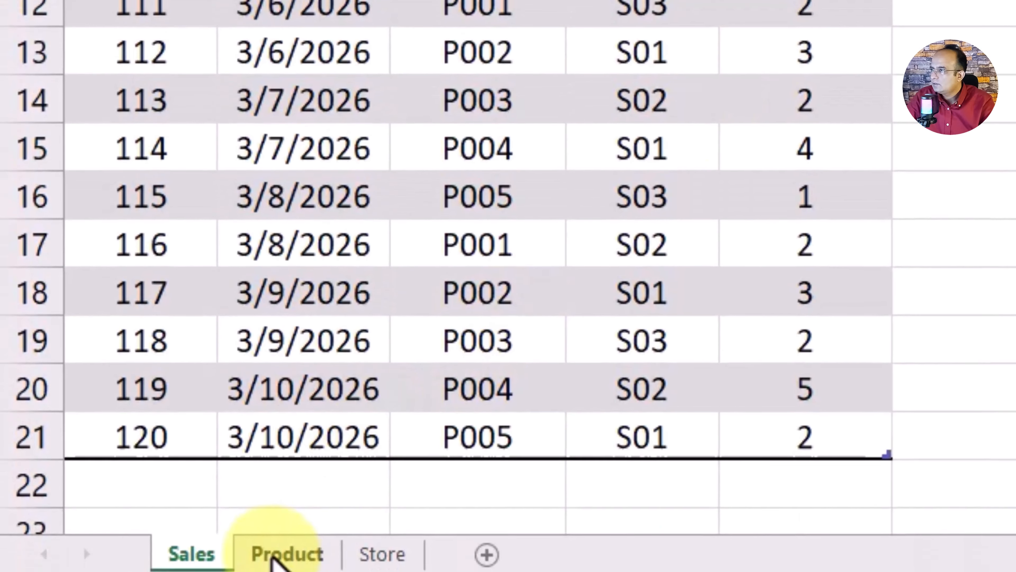
# Open the table name of the Product sheet's table for editing
pyautogui.click(276, 558)
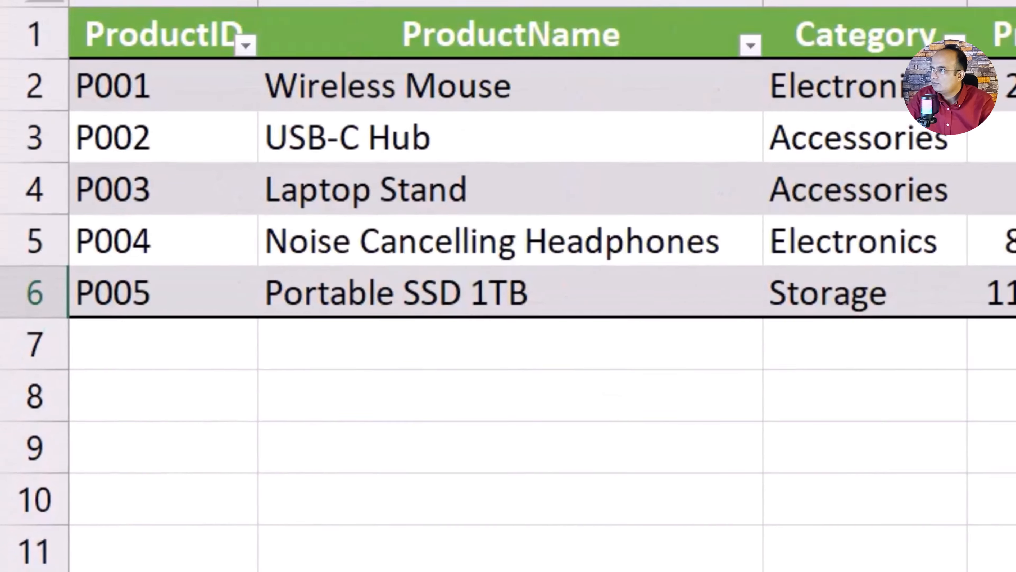
pyautogui.click(125, 443)
pyautogui.click(889, 51)
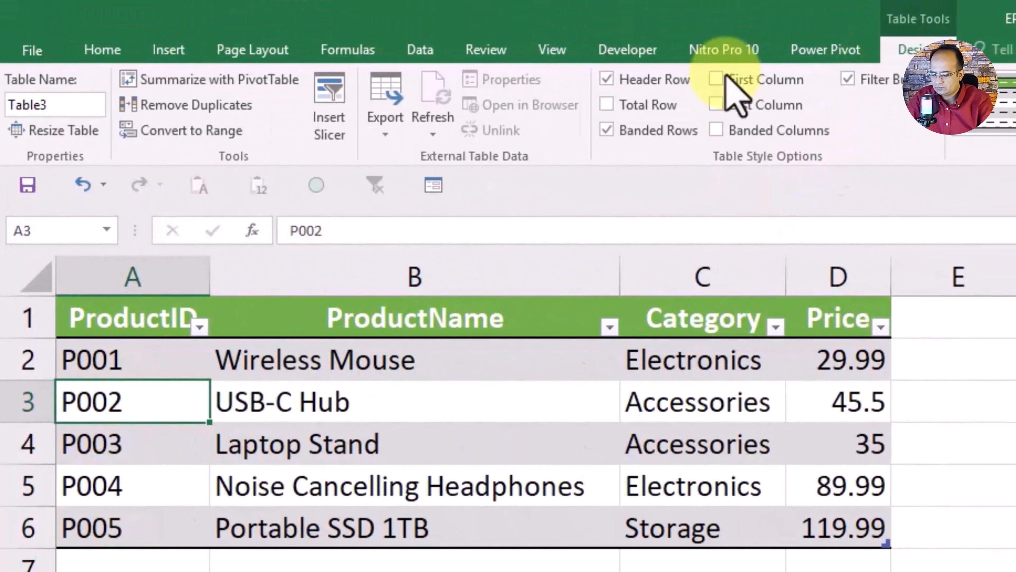
pyautogui.click(86, 103)
pyautogui.click(89, 102)
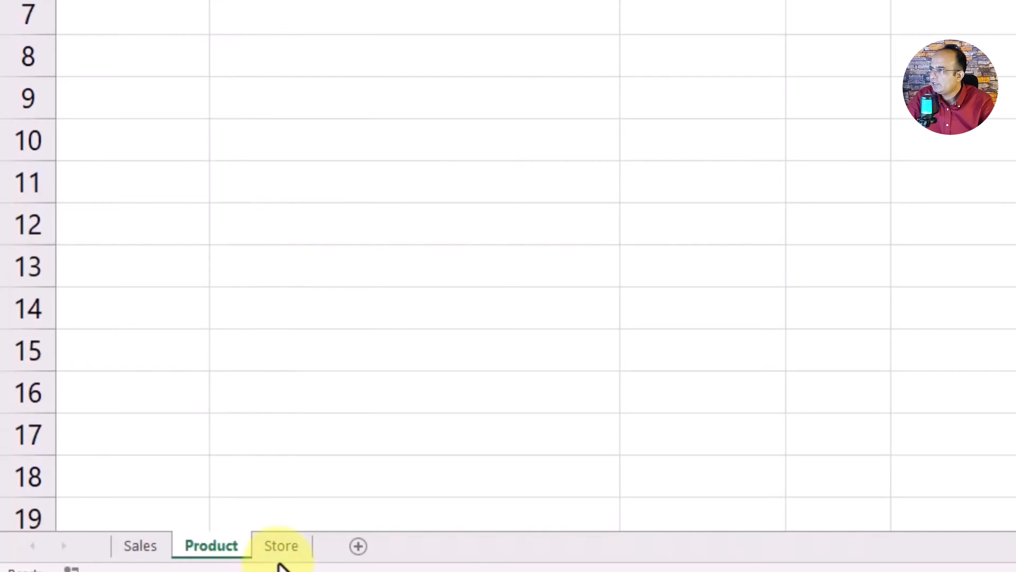
# Rename the table on the Store sheet as StoreTable
pyautogui.click(279, 564)
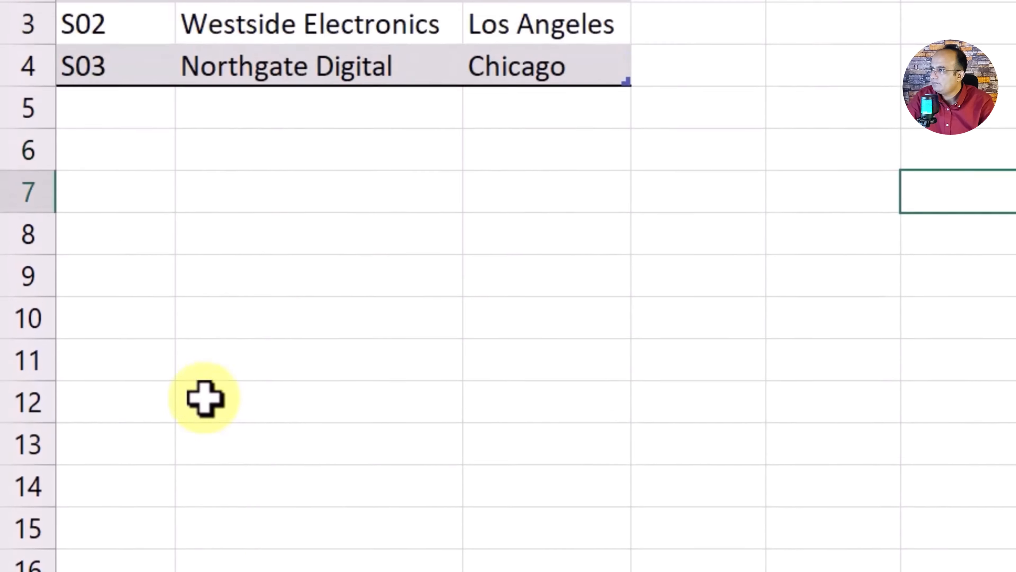
pyautogui.click(116, 400)
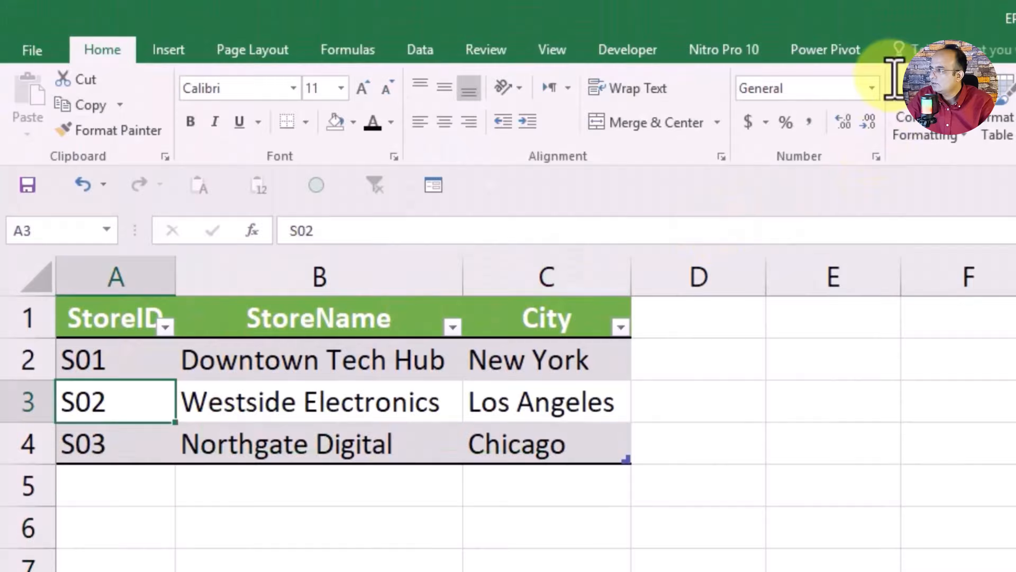
pyautogui.click(904, 50)
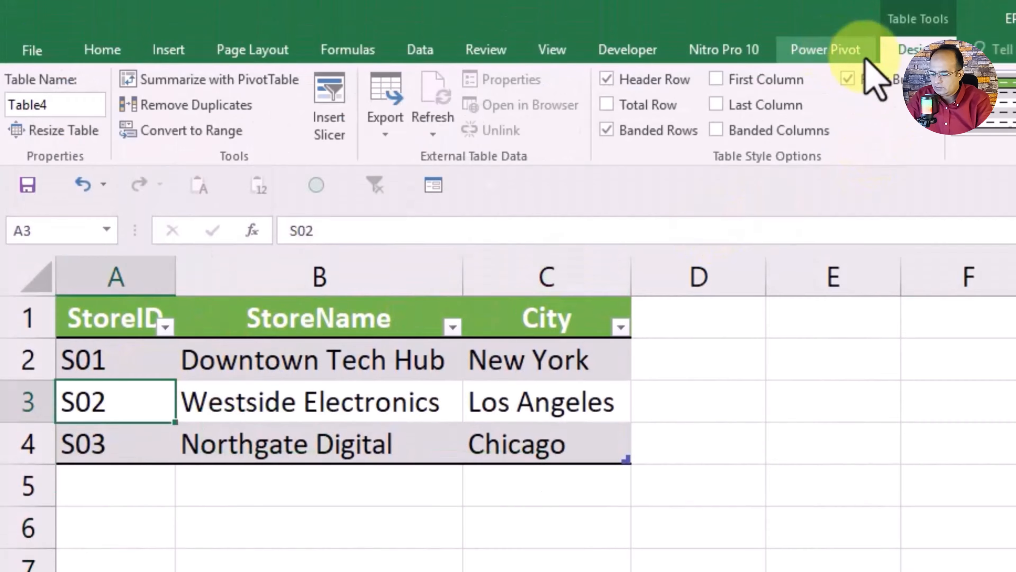
pyautogui.click(80, 105)
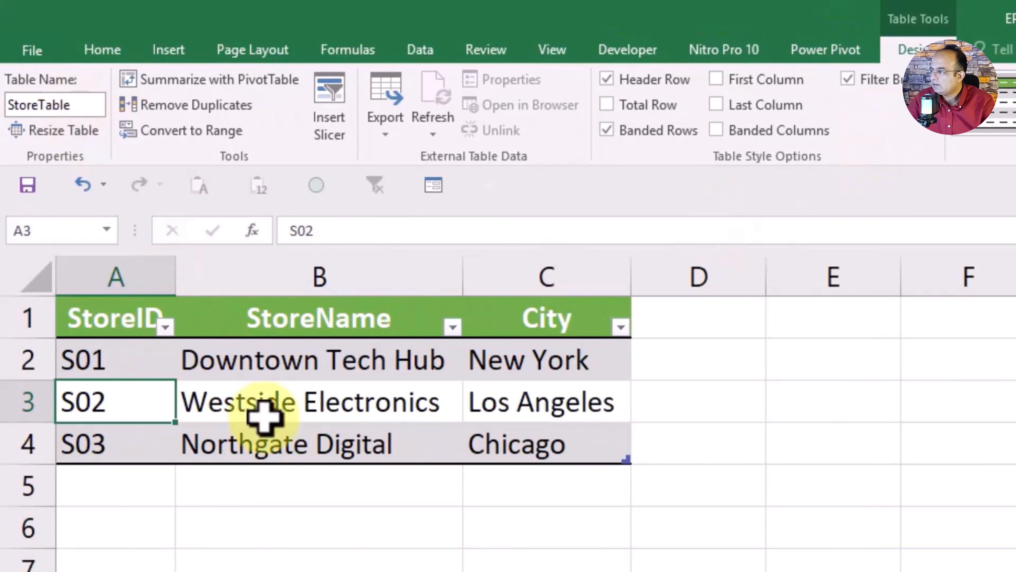
pyautogui.click(363, 530)
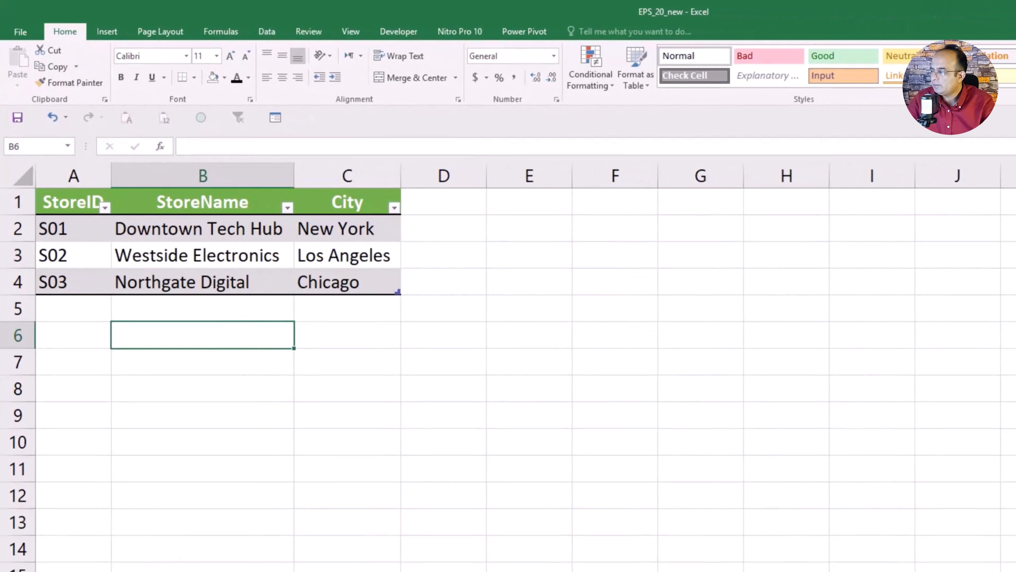
pyautogui.hotkey('ctrl', 'pageup')
pyautogui.hotkey('ctrl', 'pageup')
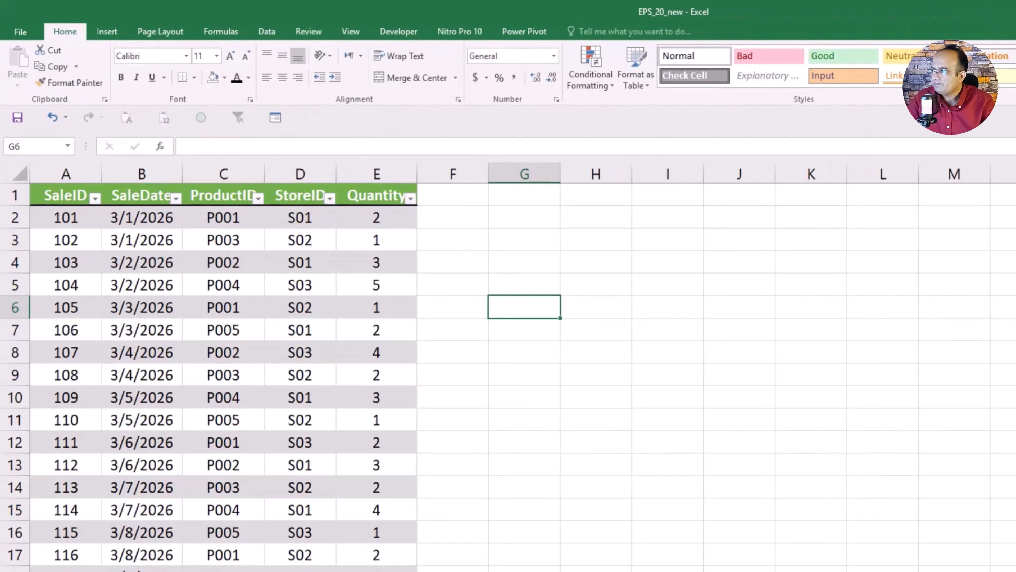
pyautogui.hotkey('ctrl', 'pagedown')
pyautogui.hotkey('ctrl', 'pagedown')
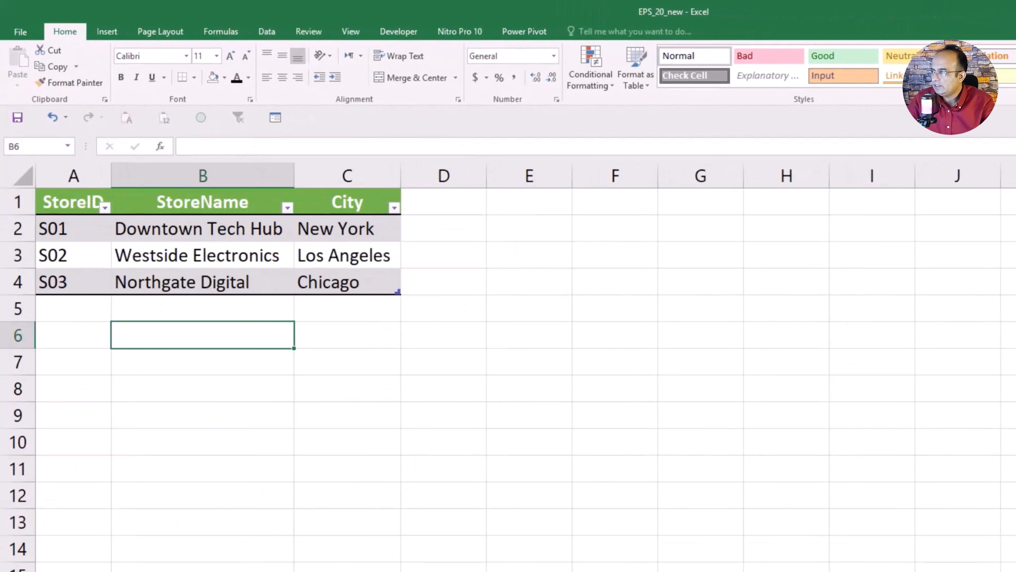
# Add the Sales sheet's table to the Power Pivot data model
pyautogui.hotkey('ctrl', 'pageup')
pyautogui.hotkey('ctrl', 'pageup')
pyautogui.click(179, 335)
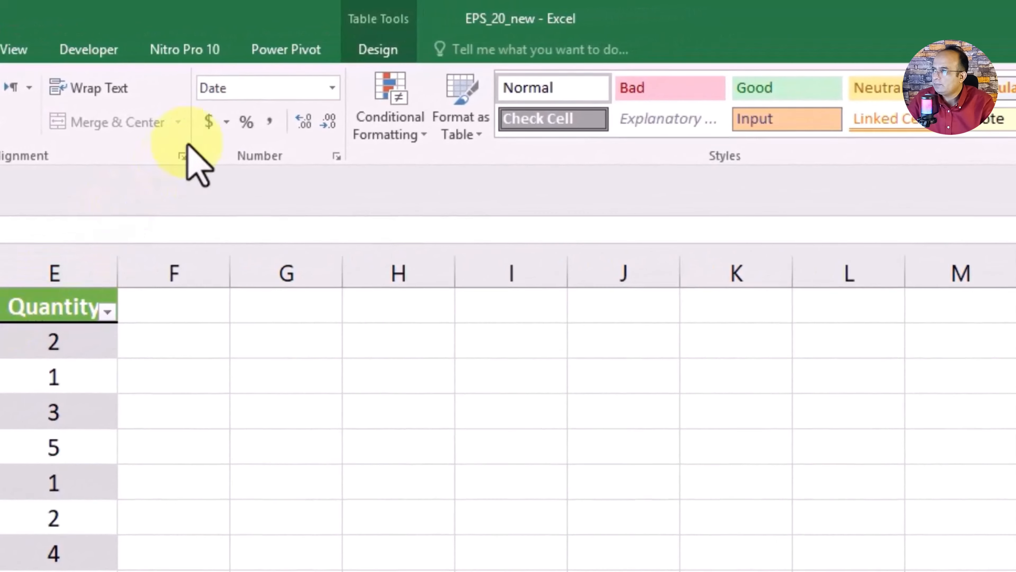
pyautogui.click(301, 52)
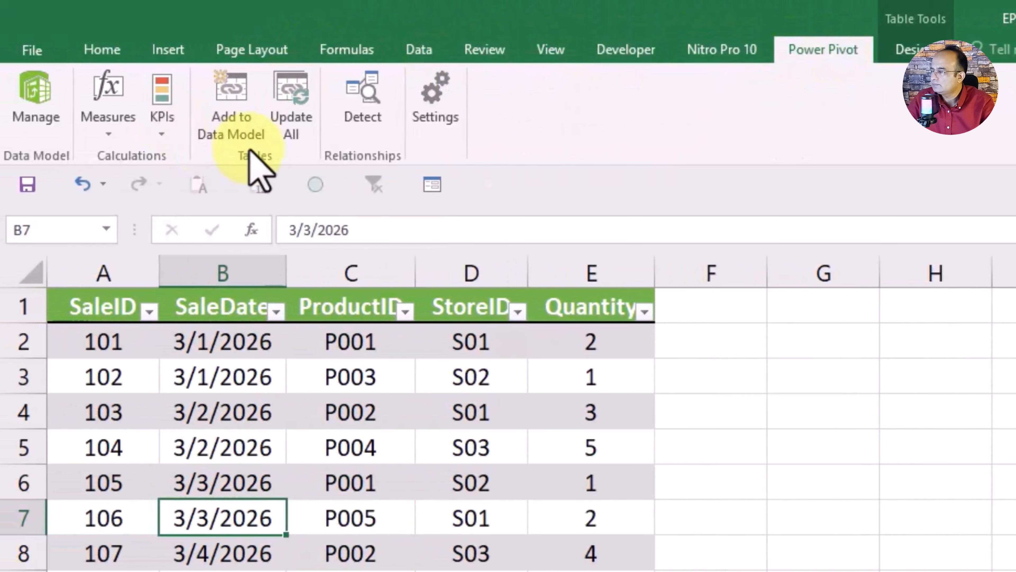
pyautogui.click(234, 132)
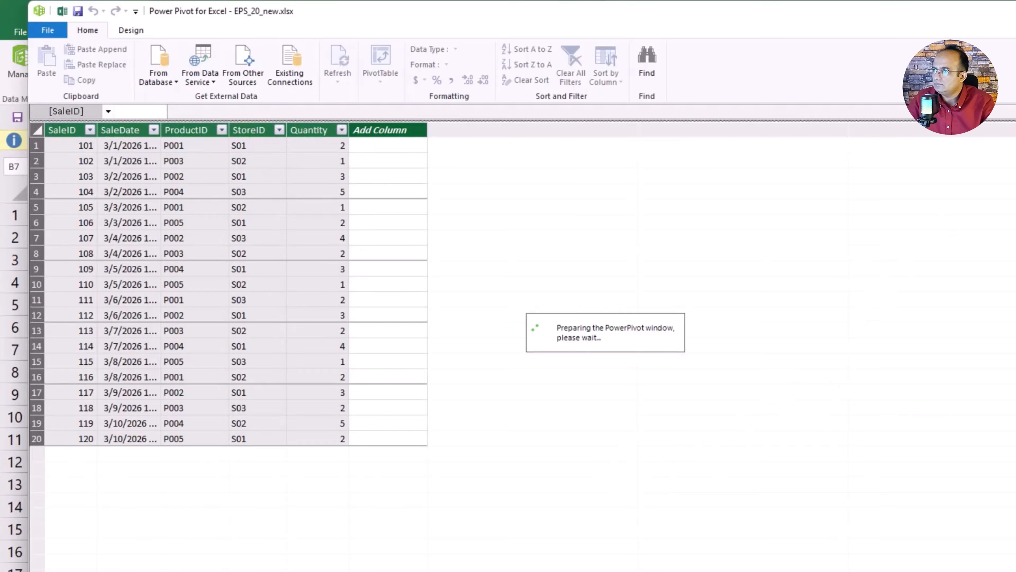
# Return to the Excel workbook and add the Product sheet's table to the data model
pyautogui.hotkey('alt', 'Tab')
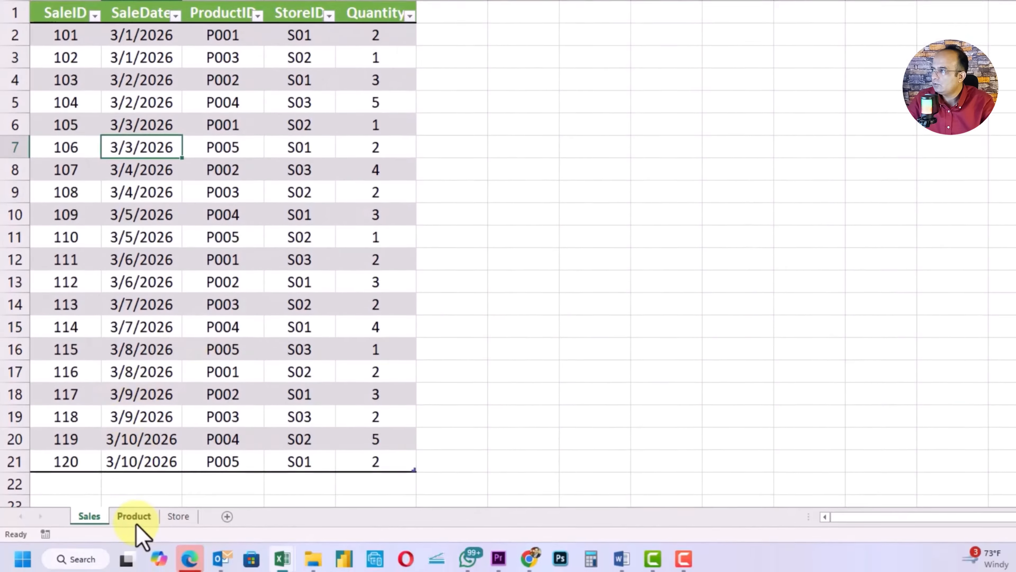
pyautogui.click(134, 518)
pyautogui.click(197, 258)
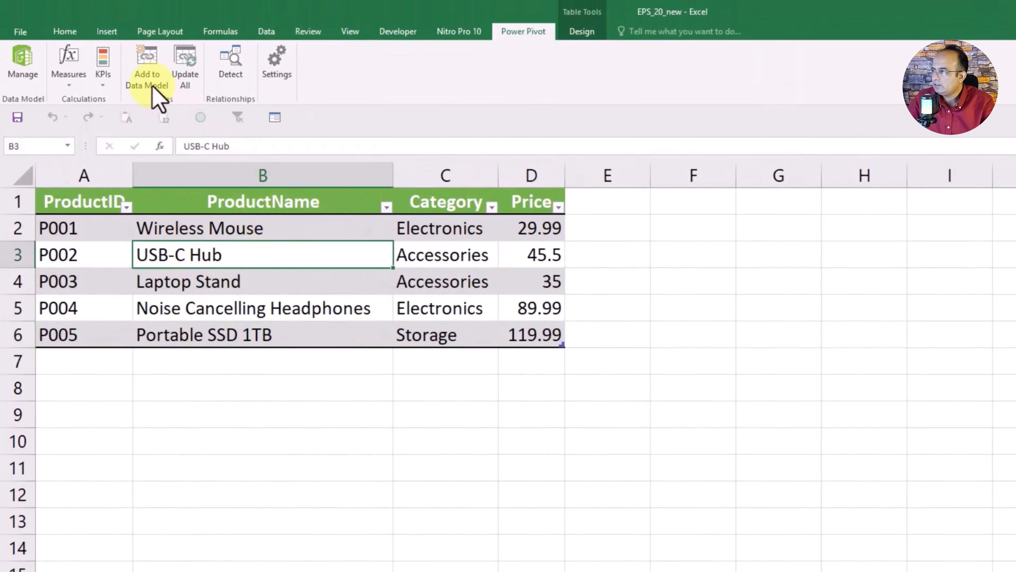
pyautogui.click(147, 67)
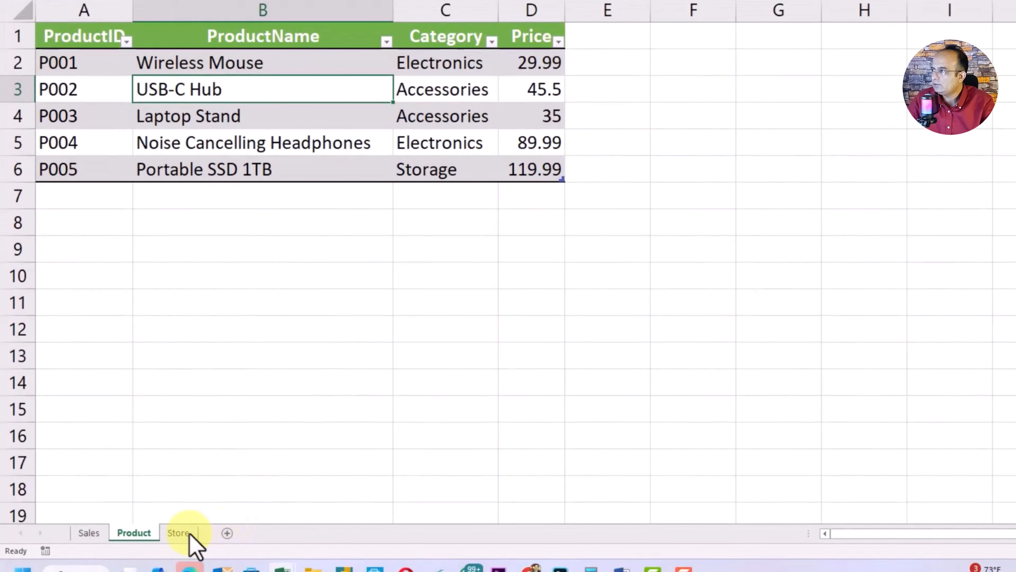
# Add the Store sheet's table to the data model
pyautogui.click(180, 532)
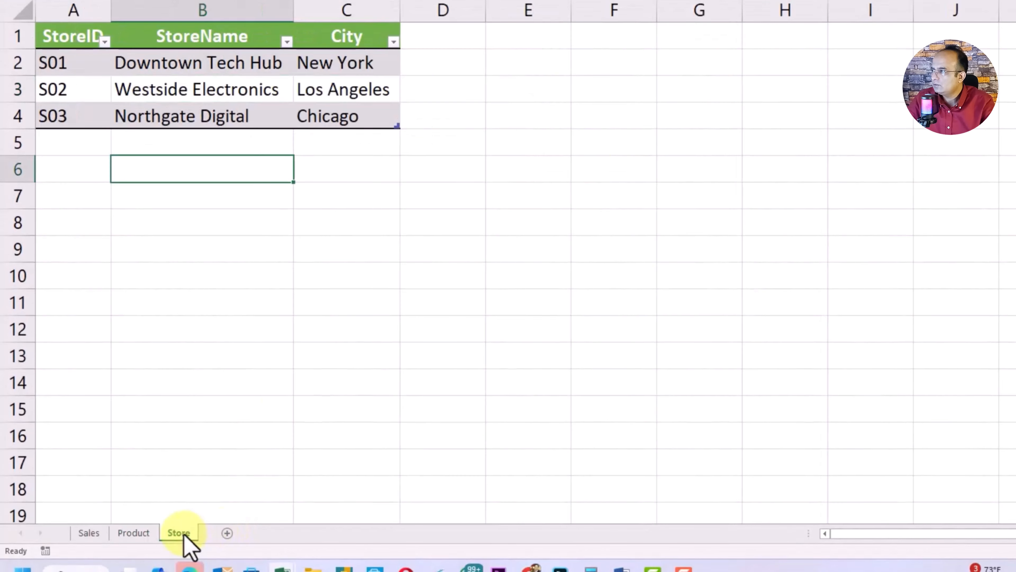
pyautogui.click(172, 82)
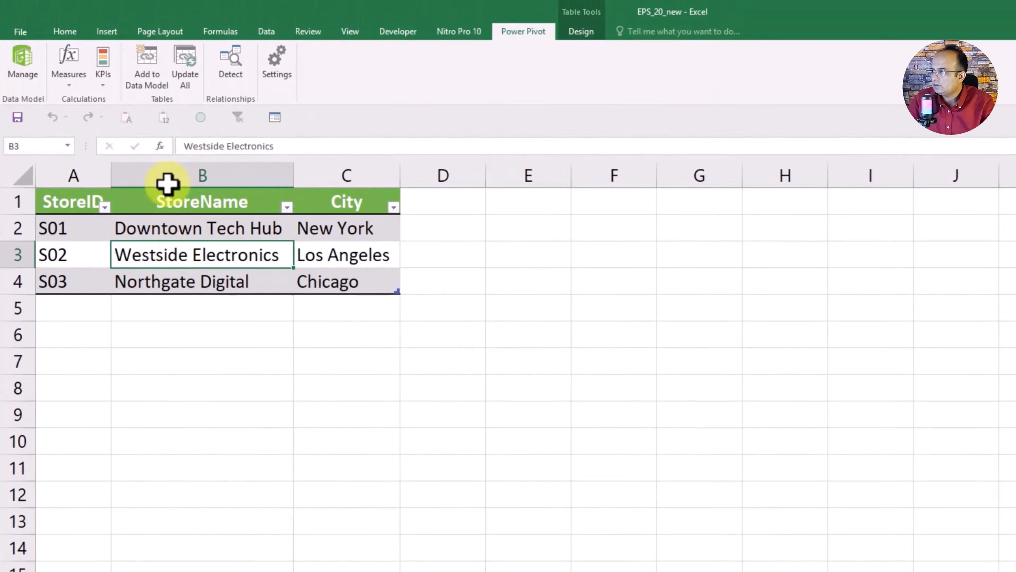
pyautogui.click(148, 65)
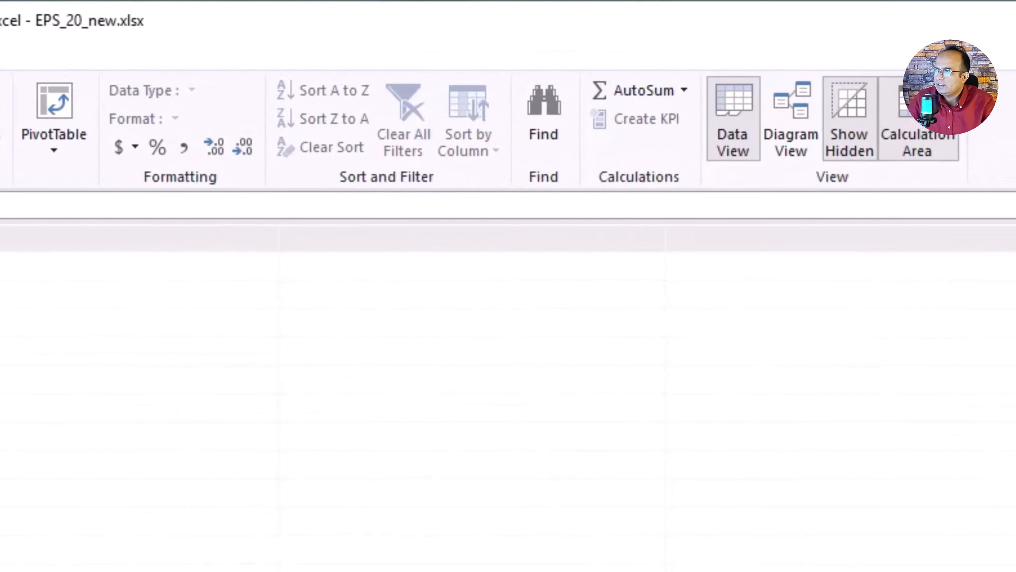
# Show the data model as a diagram, enlarge SalesTable to fit all its fields, and arrange StoreTable below with ProductTable beside SalesTable
pyautogui.click(795, 144)
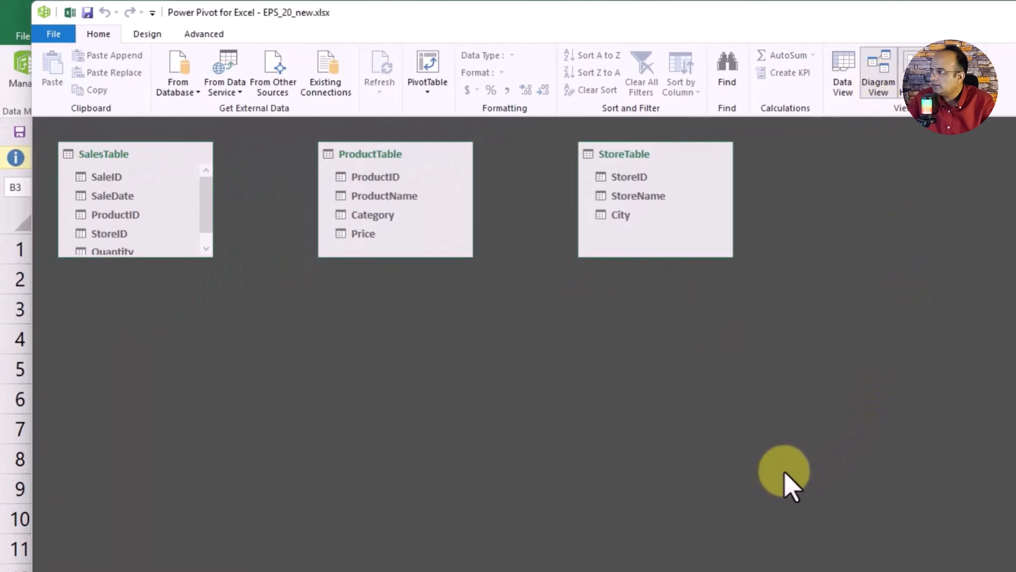
pyautogui.moveTo(148, 257); pyautogui.dragTo(153, 296)
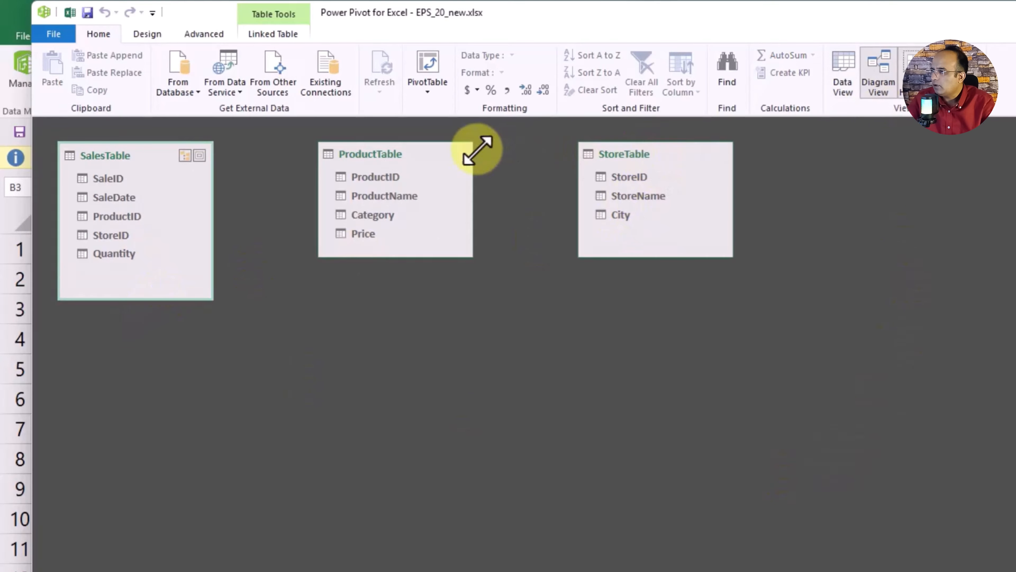
pyautogui.click(418, 154)
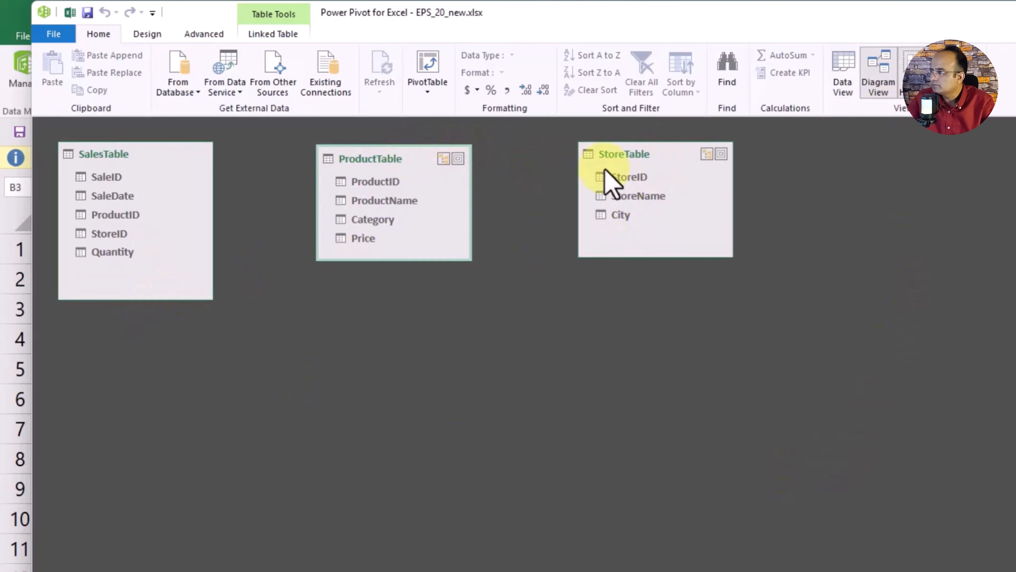
pyautogui.click(616, 157)
pyautogui.moveTo(615, 157); pyautogui.dragTo(278, 408)
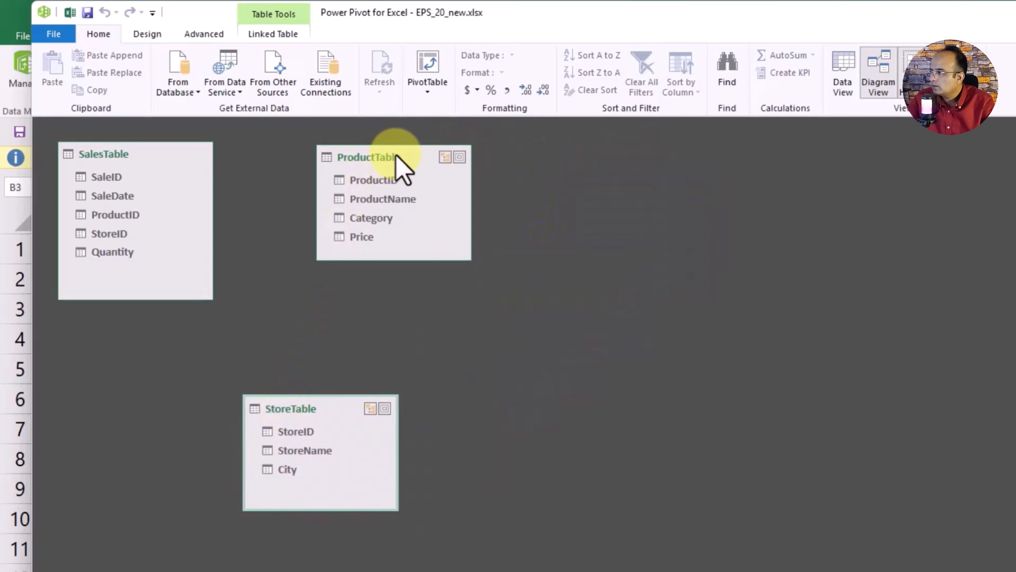
pyautogui.moveTo(398, 153); pyautogui.dragTo(445, 158)
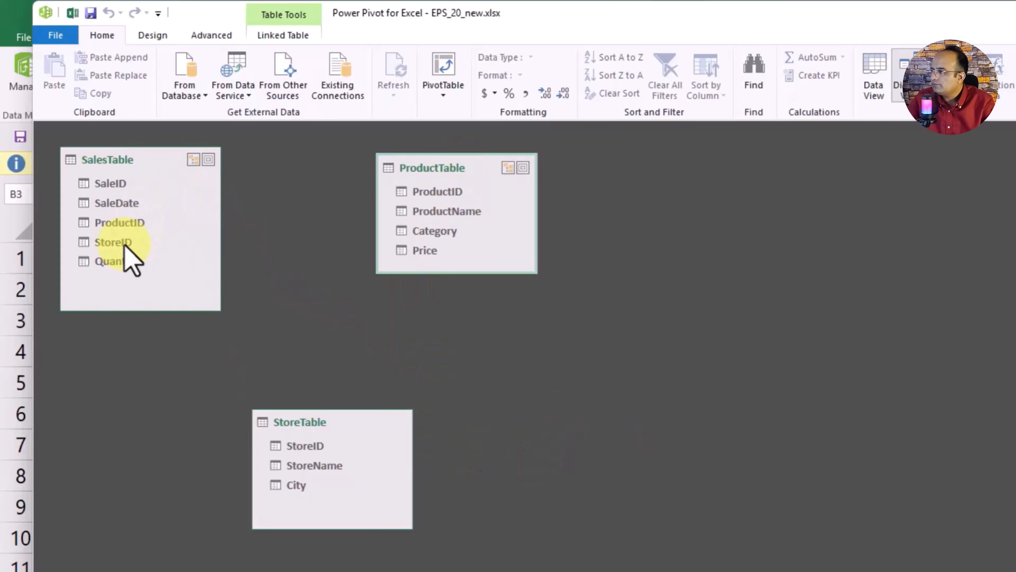
# Relate SalesTable to StoreTable by StoreID and to ProductTable by ProductID
pyautogui.click(128, 256)
pyautogui.moveTo(125, 246); pyautogui.dragTo(319, 454)
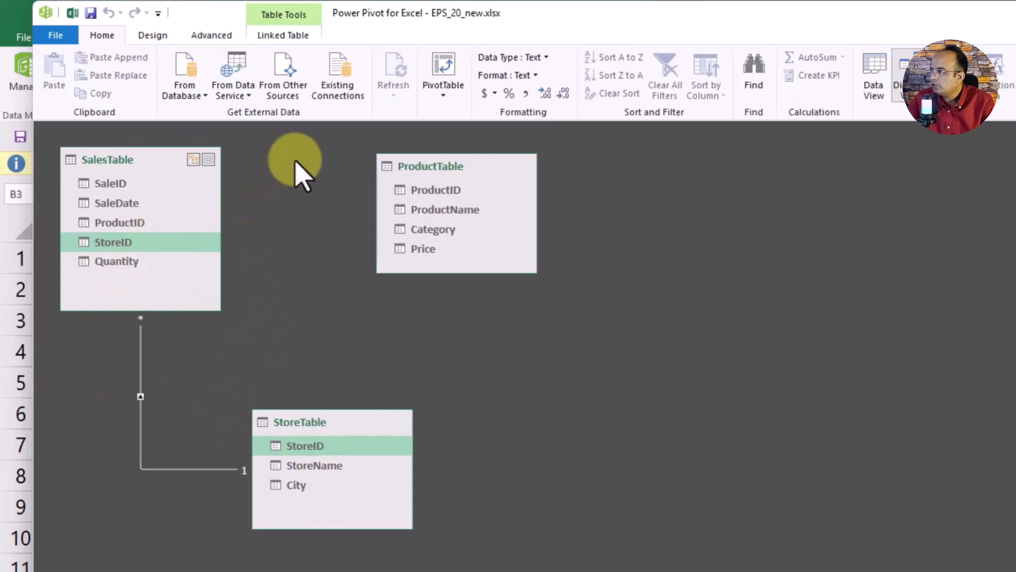
pyautogui.moveTo(125, 223); pyautogui.dragTo(433, 192)
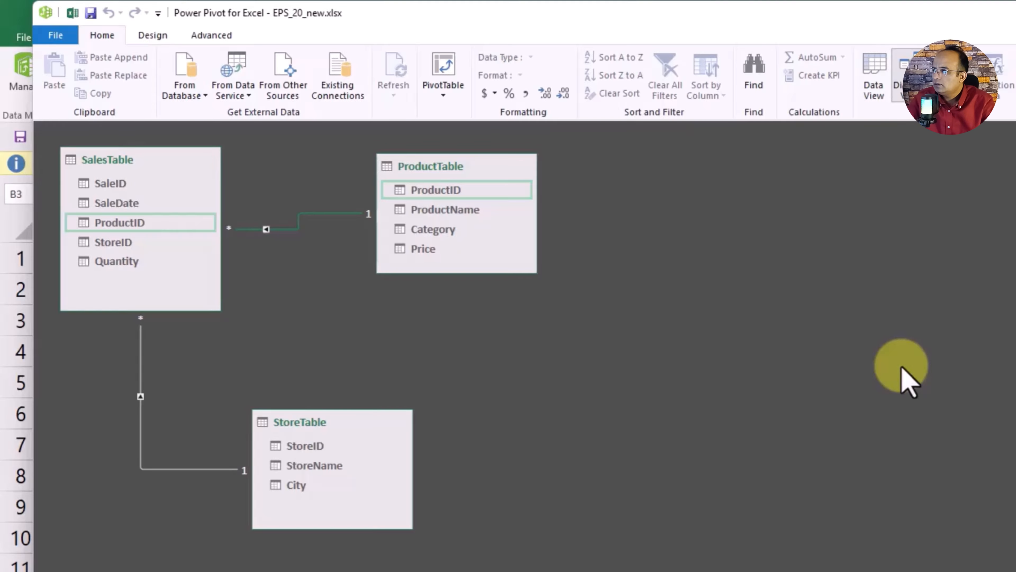
# Create a PivotTable from the data model on a new worksheet
pyautogui.click(445, 97)
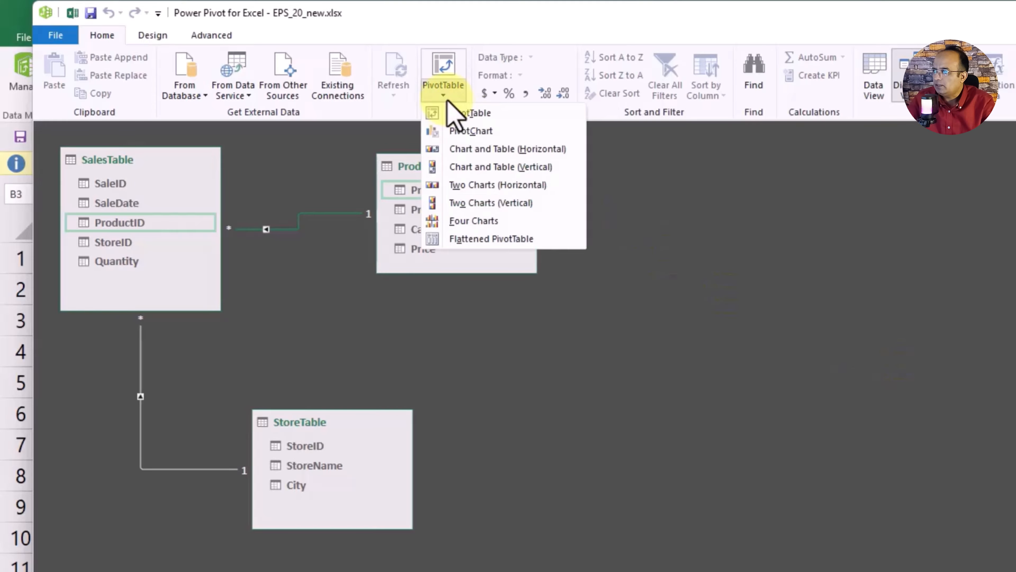
pyautogui.click(521, 116)
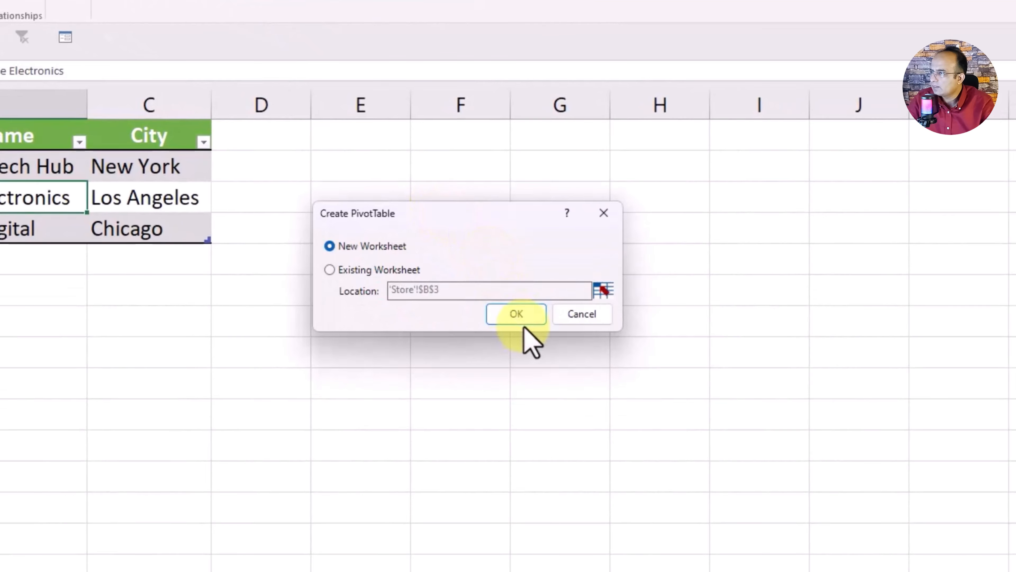
pyautogui.click(519, 320)
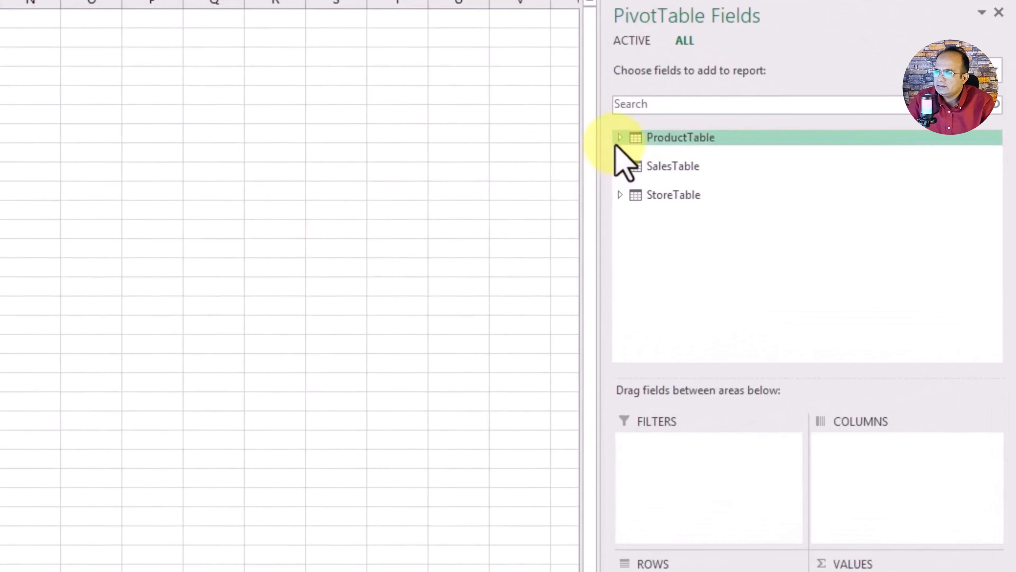
# Expand the fields of ProductTable, SalesTable and StoreTable, and widen the PivotTable field list
pyautogui.click(619, 137)
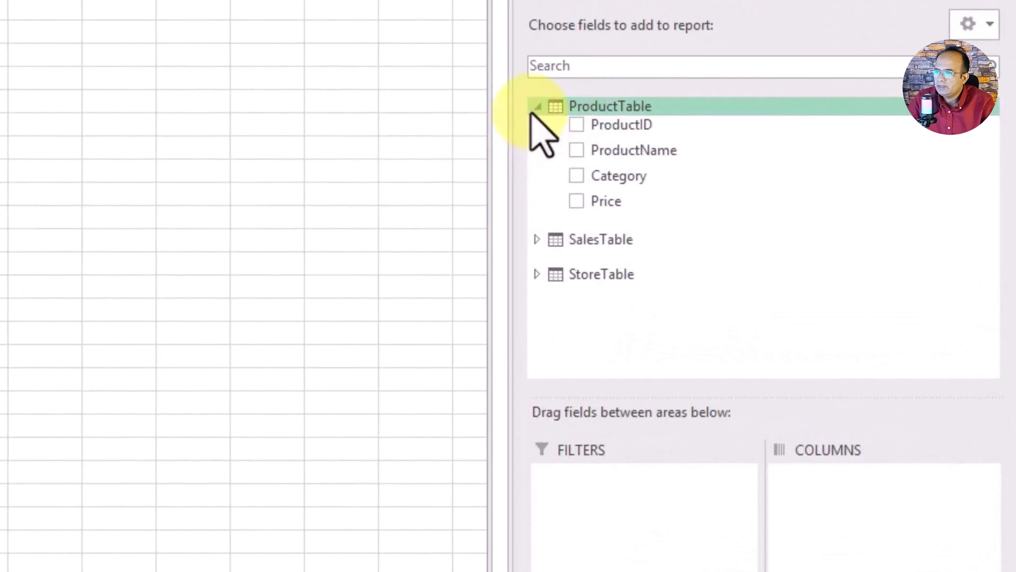
pyautogui.click(636, 245)
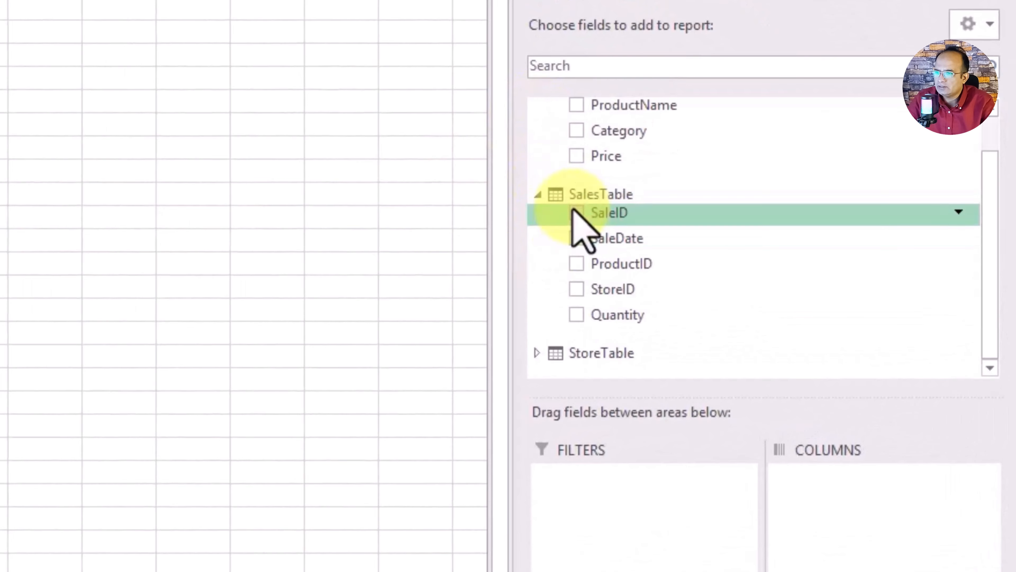
pyautogui.click(536, 352)
pyautogui.scroll(-1, 744, 236)
pyautogui.scroll(3, 754, 224)
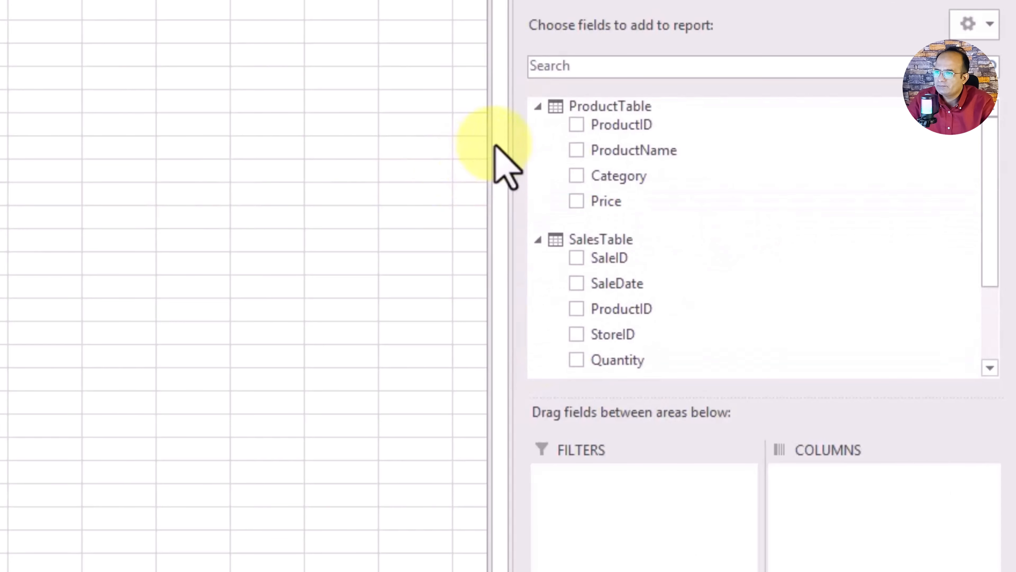
pyautogui.moveTo(514, 137); pyautogui.dragTo(843, 271)
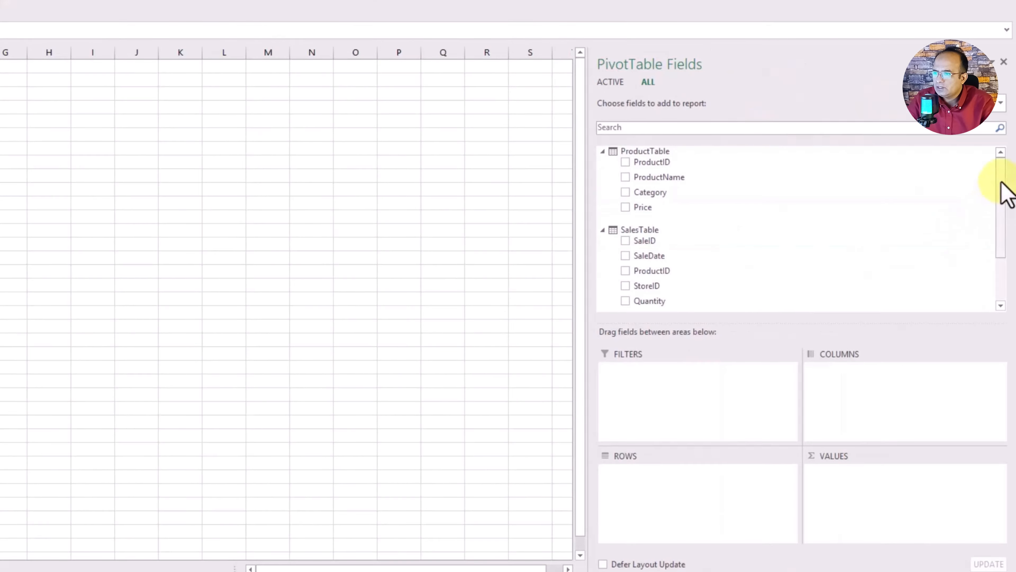
# Lay out the PivotTable with ProductName as rows, City as columns and SalesTable's Quantity as summed values
pyautogui.moveTo(1001, 193)
pyautogui.mouseDown()
pyautogui.moveTo(1005, 232)
pyautogui.moveTo(1006, 181)
pyautogui.moveTo(1006, 210)
pyautogui.mouseUp()
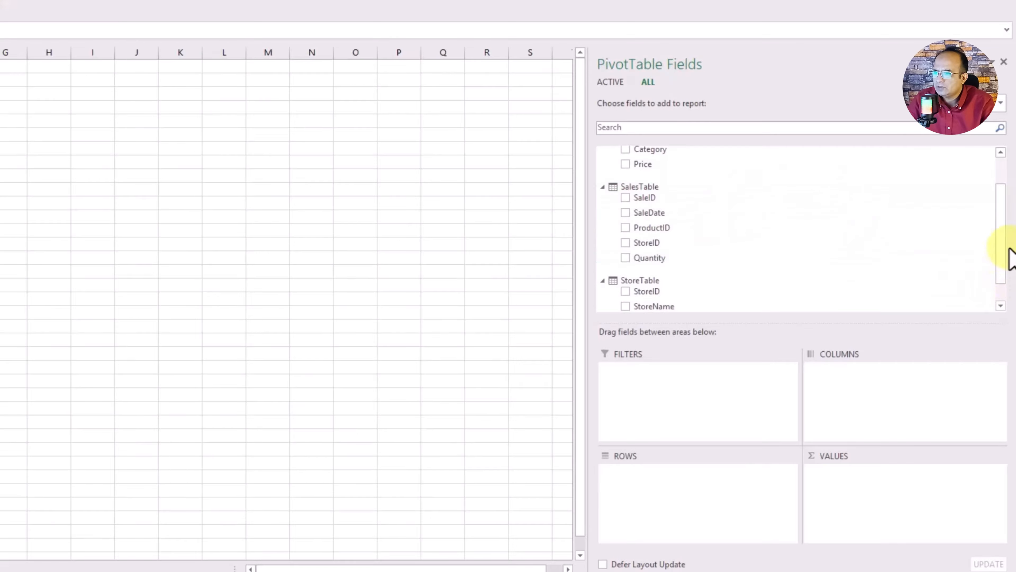
pyautogui.moveTo(1012, 254); pyautogui.dragTo(984, 197)
pyautogui.moveTo(708, 178); pyautogui.dragTo(685, 508)
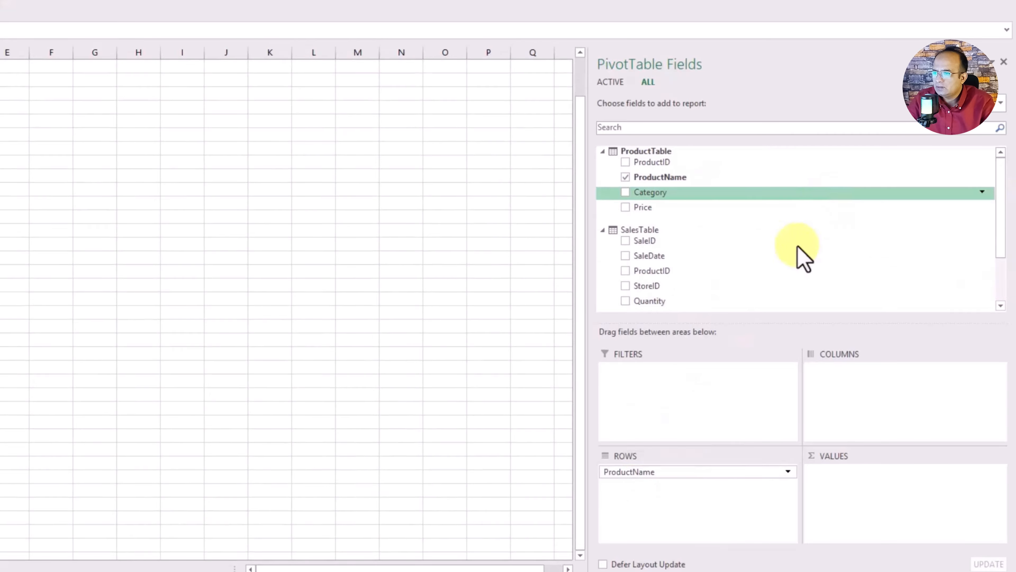
pyautogui.moveTo(1004, 216); pyautogui.dragTo(998, 254)
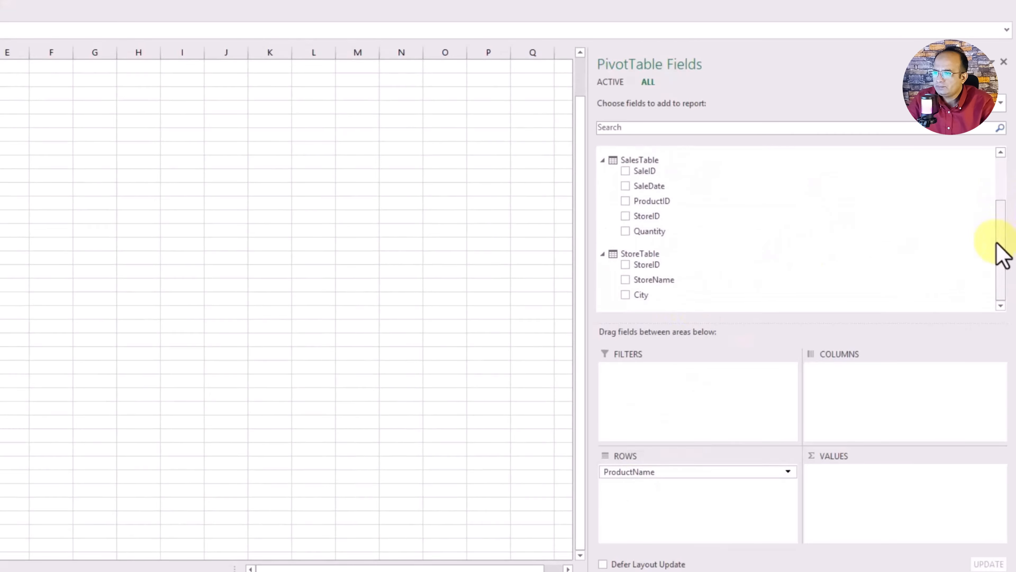
pyautogui.moveTo(642, 295); pyautogui.dragTo(901, 412)
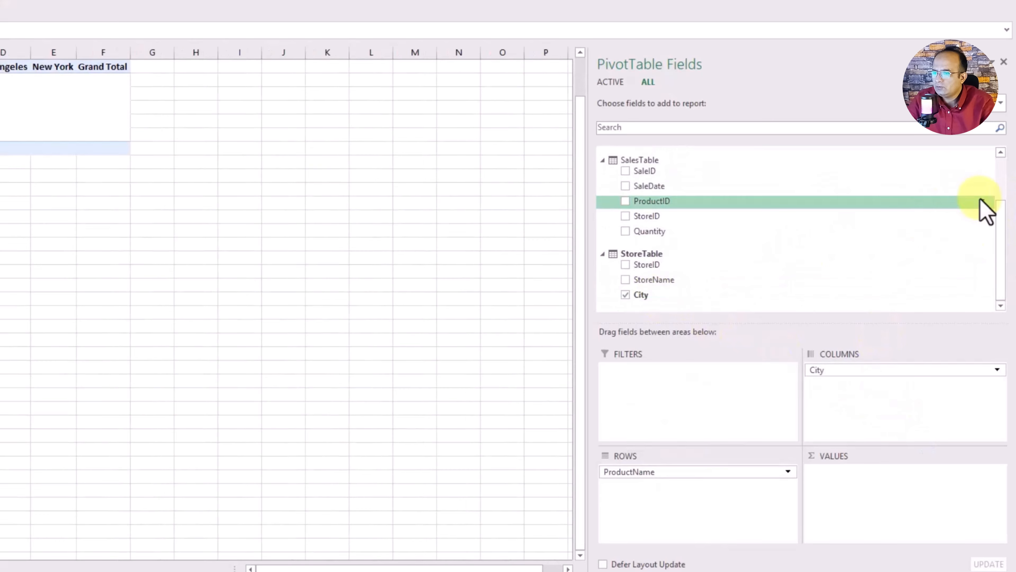
pyautogui.moveTo(660, 232); pyautogui.dragTo(900, 503)
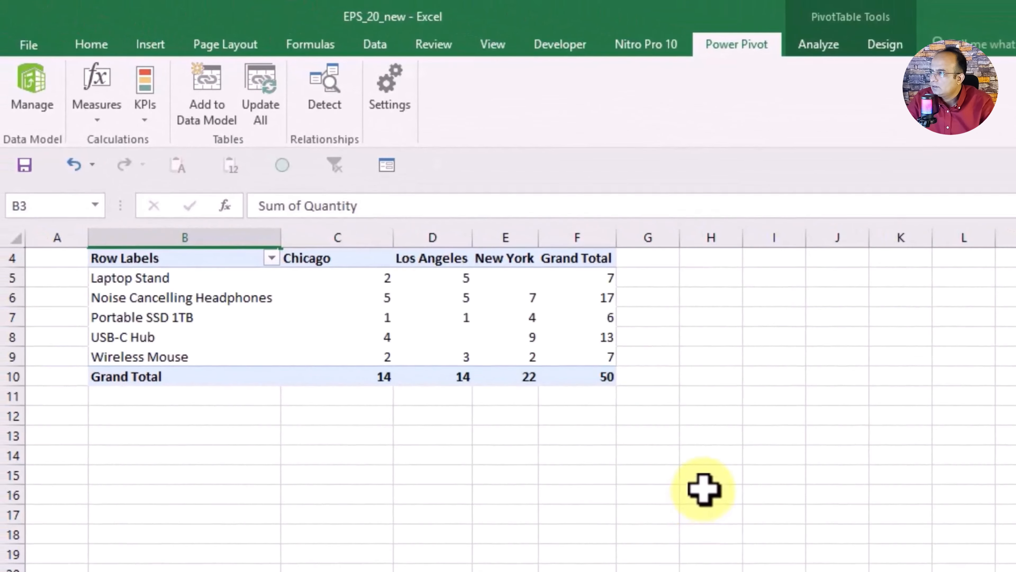
# Start a new measure in SalesTable and name it TotalSales
pyautogui.scroll(1, 937, 463)
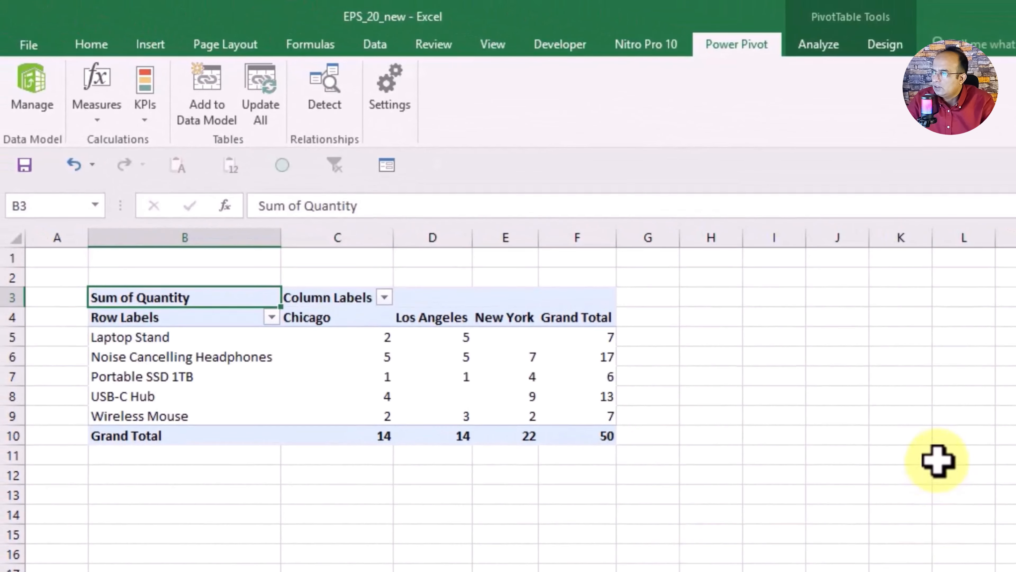
pyautogui.click(541, 318)
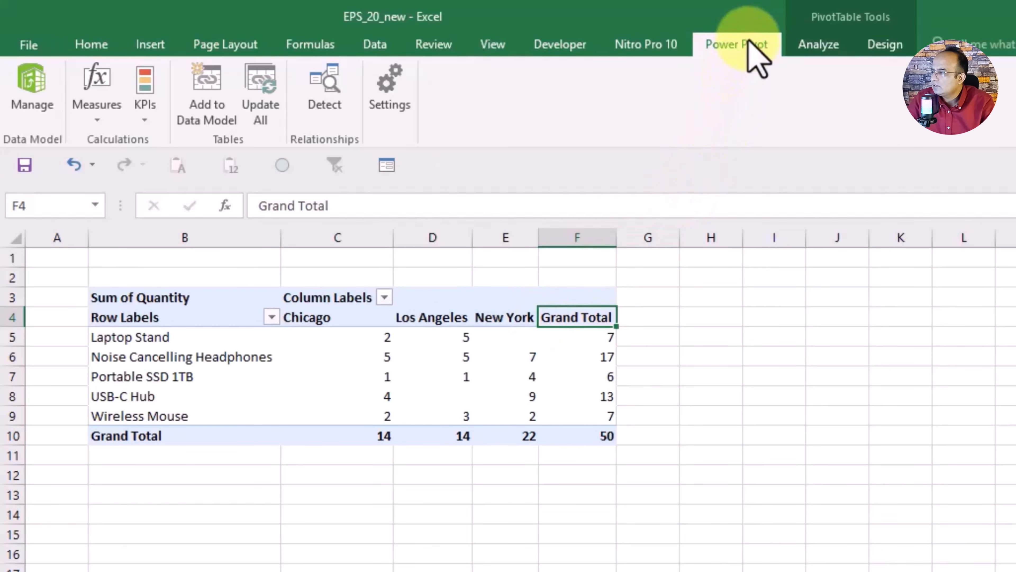
pyautogui.click(96, 116)
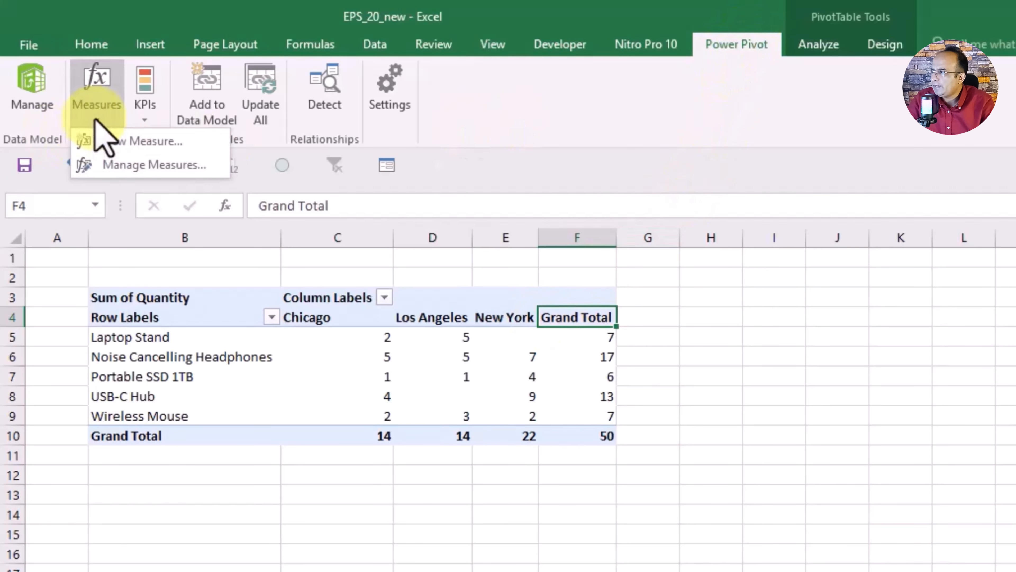
pyautogui.click(157, 143)
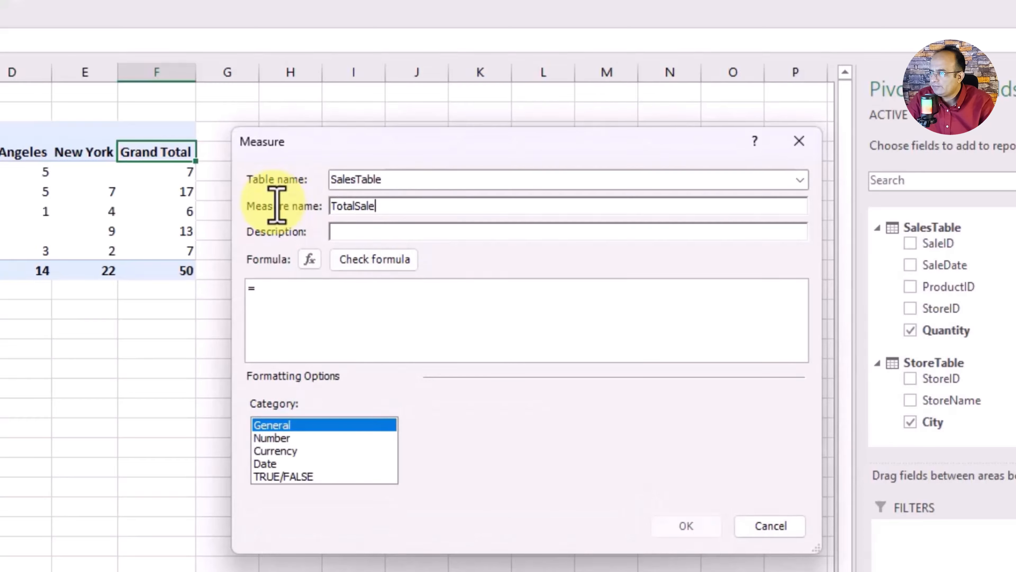
pyautogui.click(291, 295)
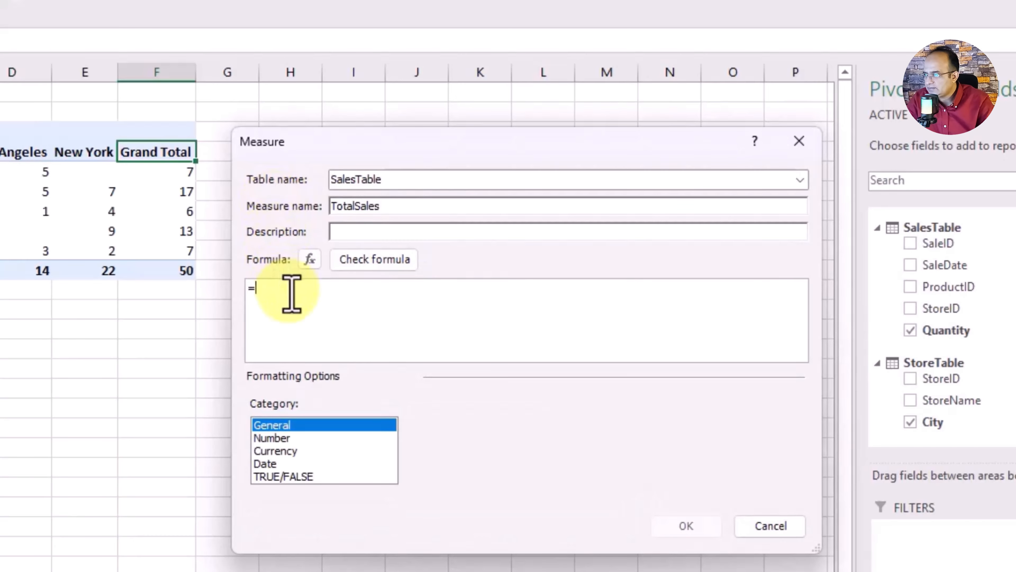
# Define the TotalSales formula as =SUMX(SalesTable,SalesTable[Quantity]*RELATED(ProductTable[Price])) and create the measure
pyautogui.write('sum')
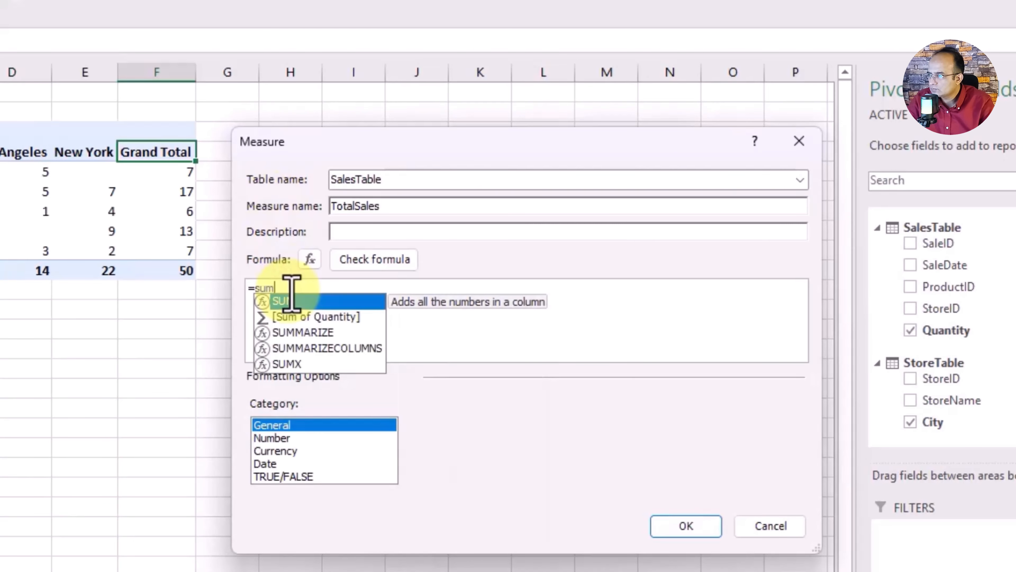
pyautogui.doubleClick(300, 364)
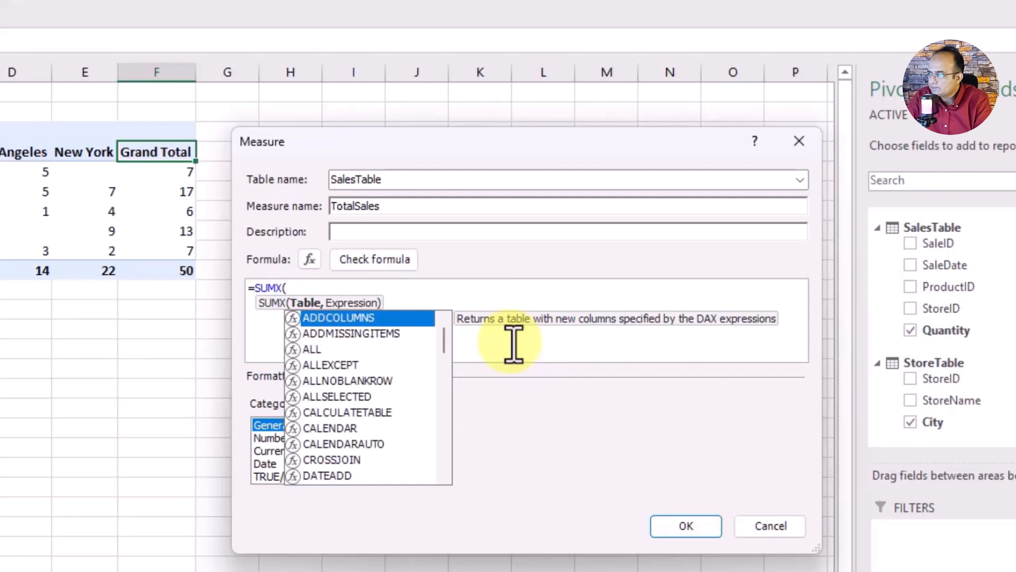
pyautogui.write('sale')
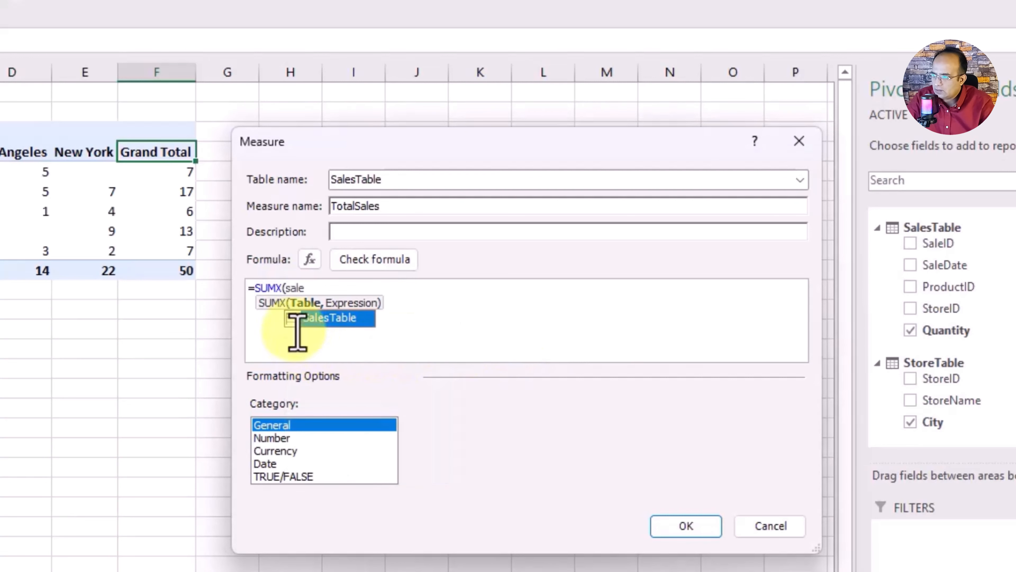
pyautogui.doubleClick(311, 319)
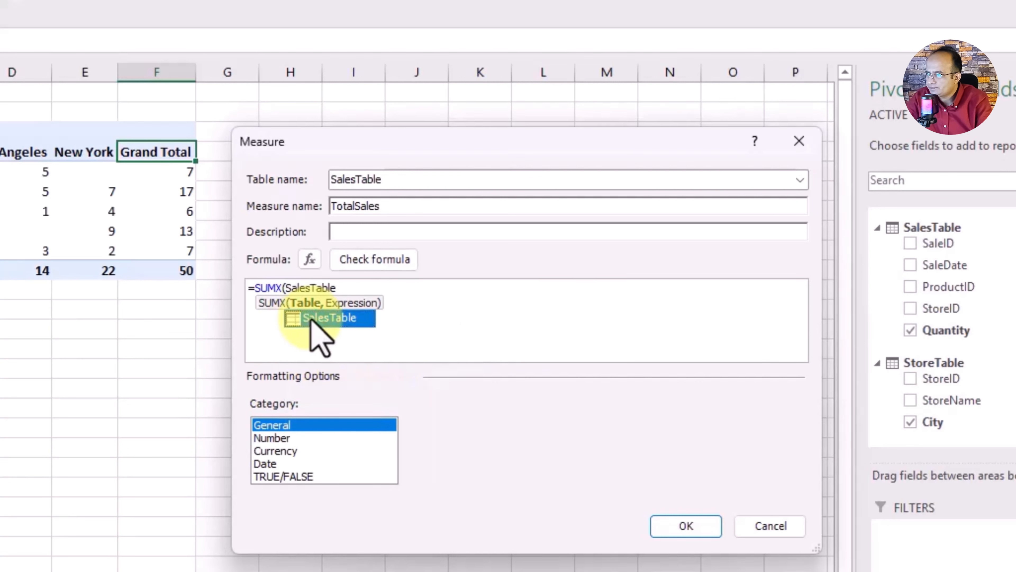
pyautogui.write(',')
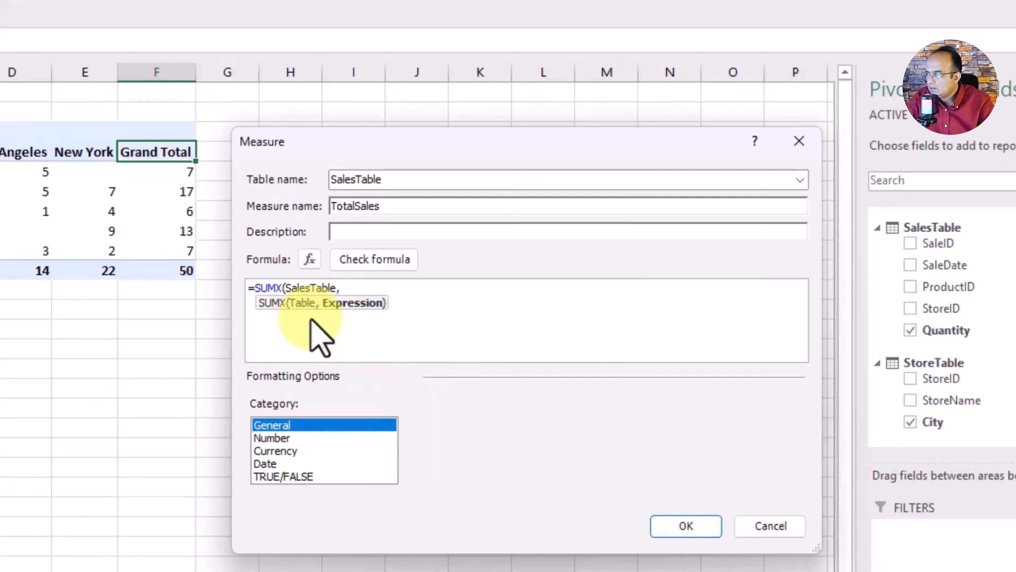
pyautogui.write('sales')
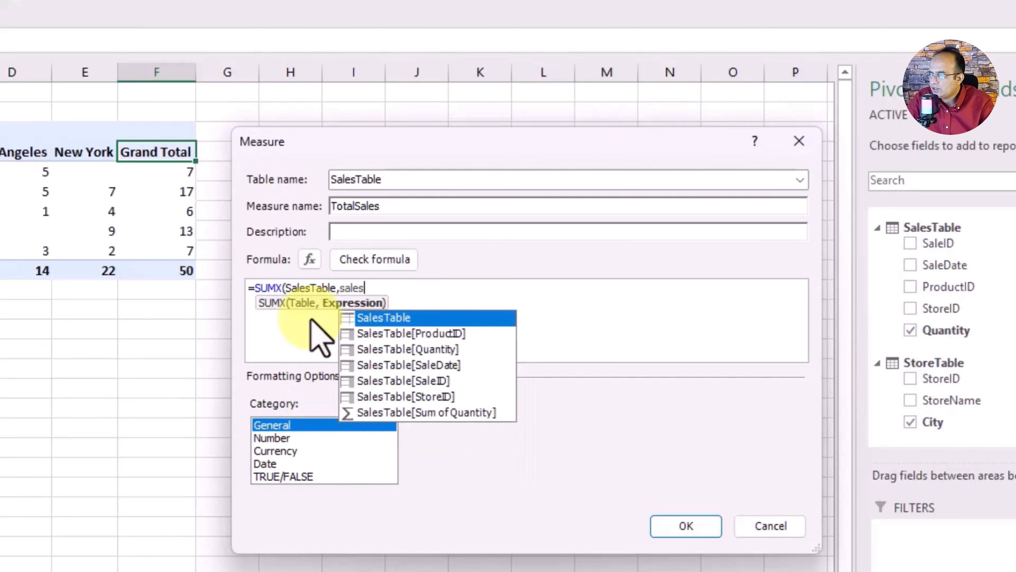
pyautogui.doubleClick(428, 349)
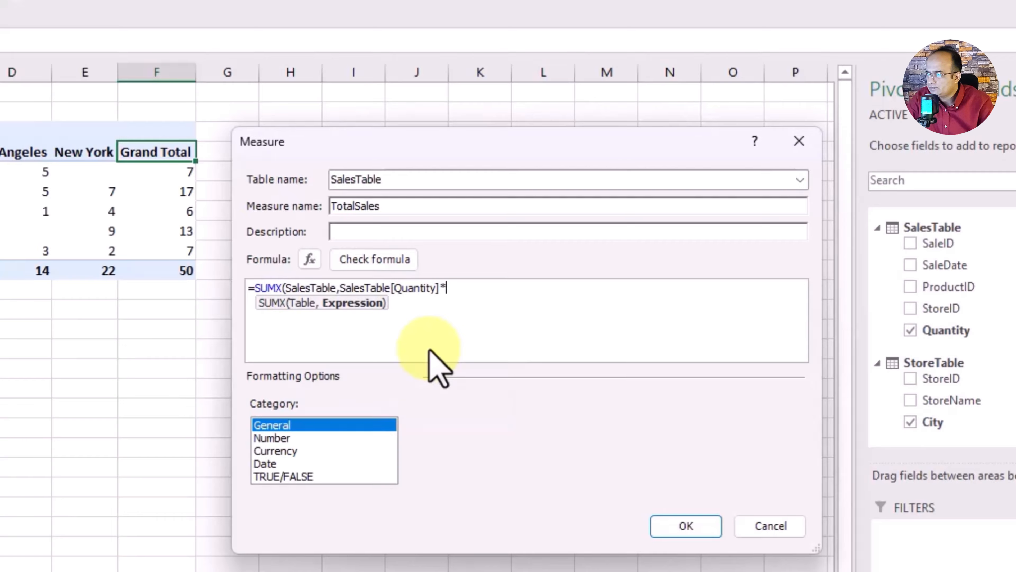
pyautogui.write('*rela')
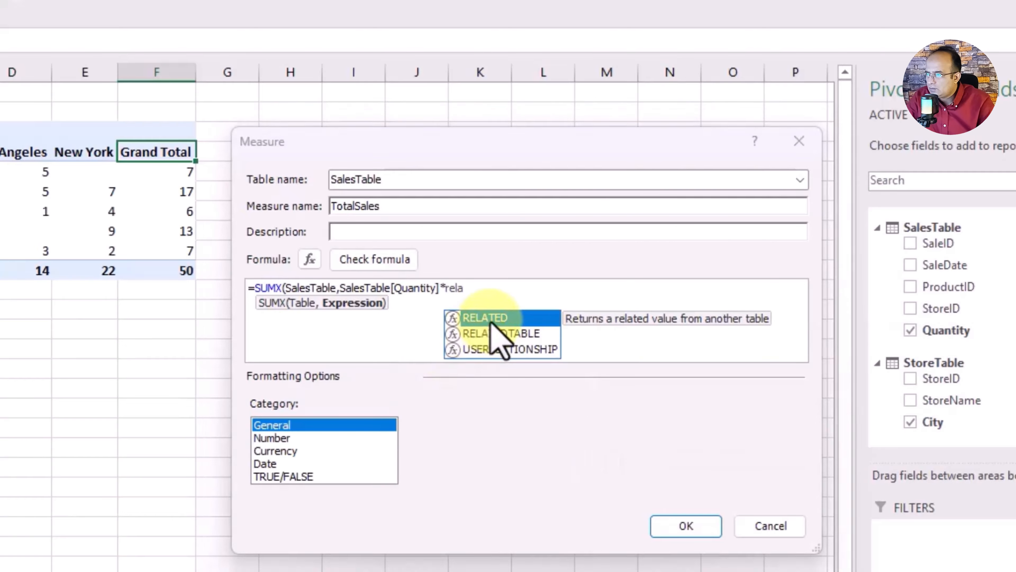
pyautogui.press('Tab')
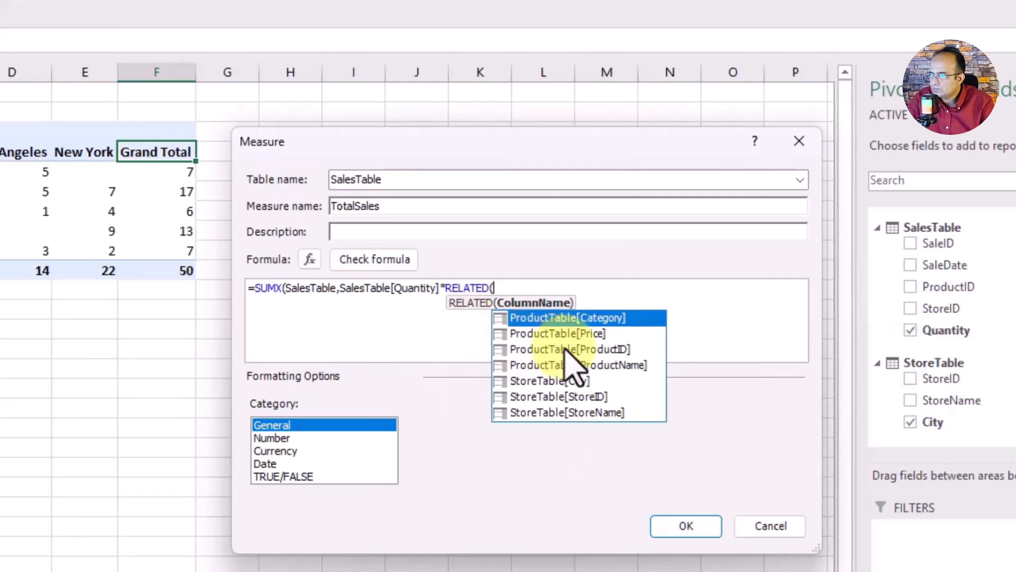
pyautogui.click(592, 334)
pyautogui.doubleClick(592, 334)
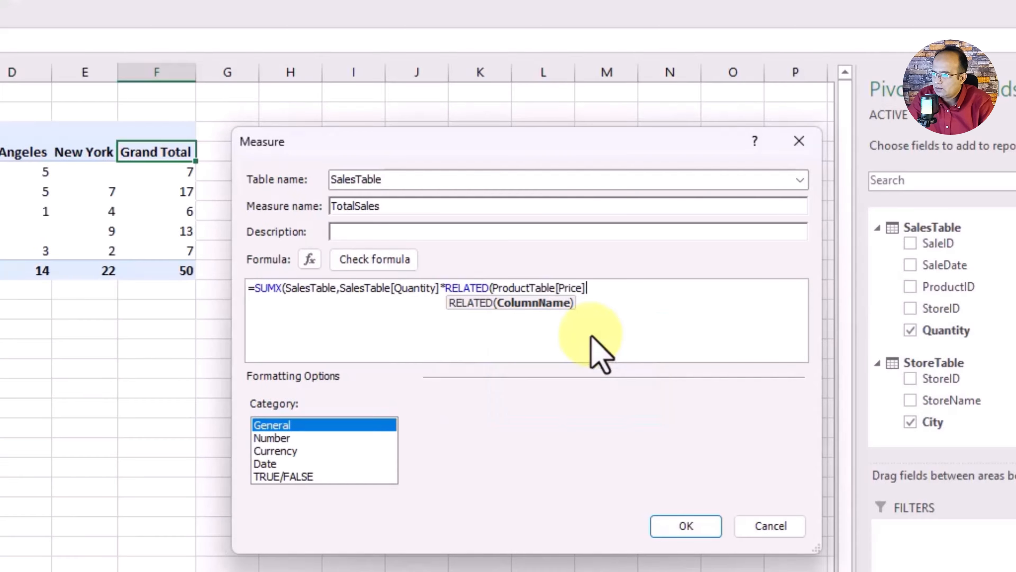
pyautogui.write('))')
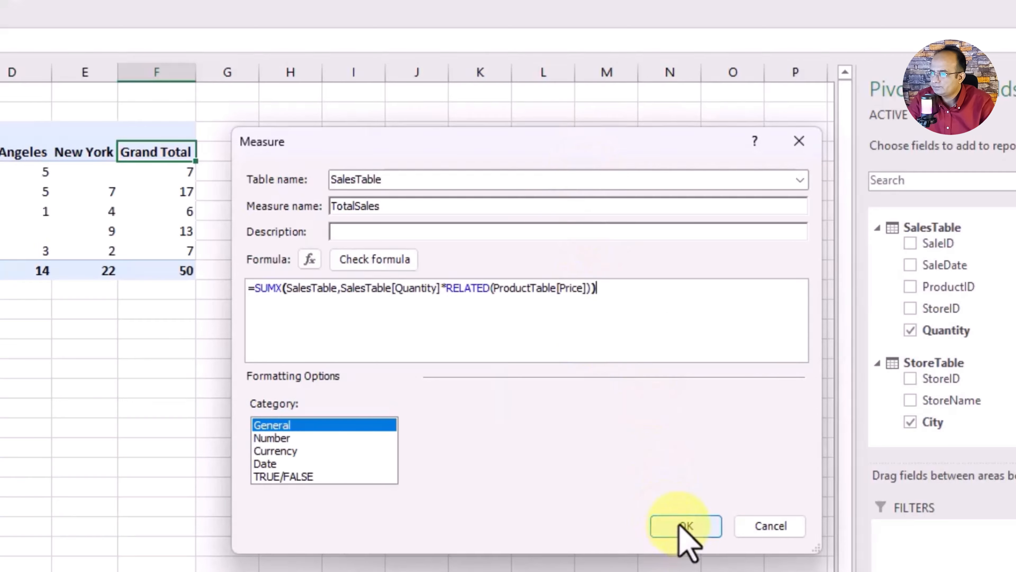
pyautogui.click(660, 530)
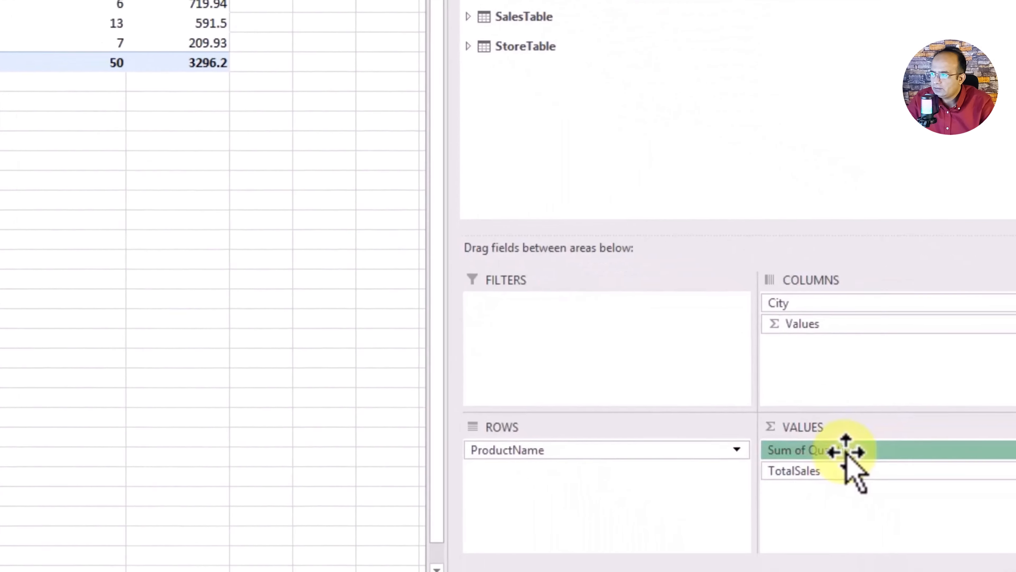
# Remove Sum of Quantity from the PivotTable values and format the TotalSales values as Currency with the $ symbol and 2 decimal places
pyautogui.moveTo(844, 449); pyautogui.dragTo(296, 341)
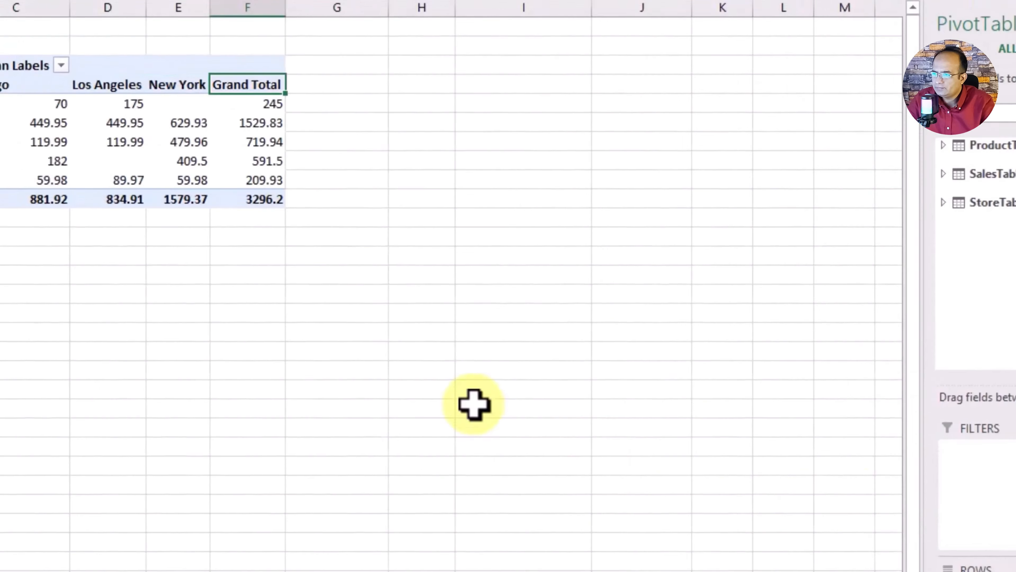
pyautogui.keyDown('ctrl'); pyautogui.scroll(1, 724, 392); pyautogui.keyUp('ctrl')
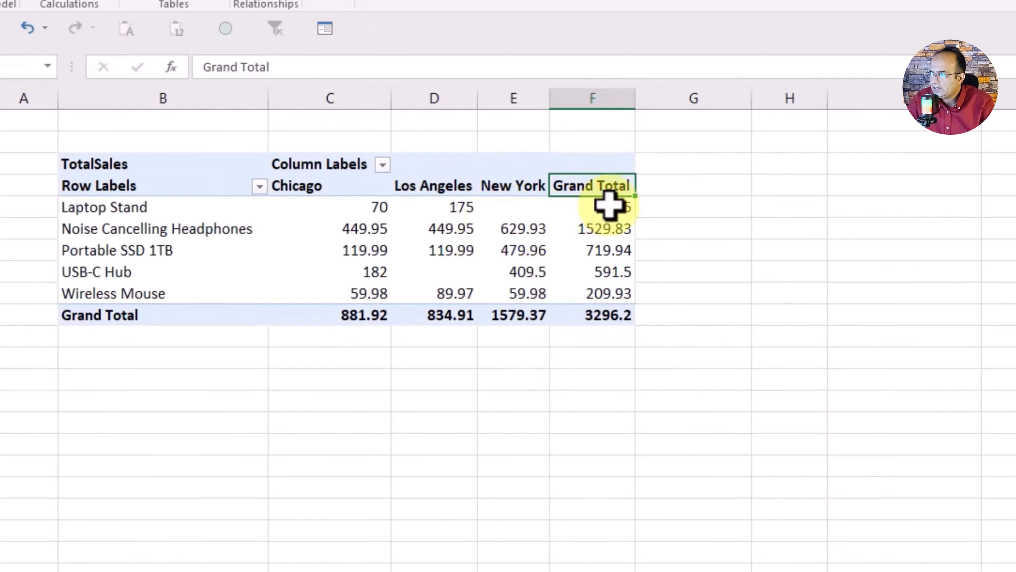
pyautogui.click(595, 208)
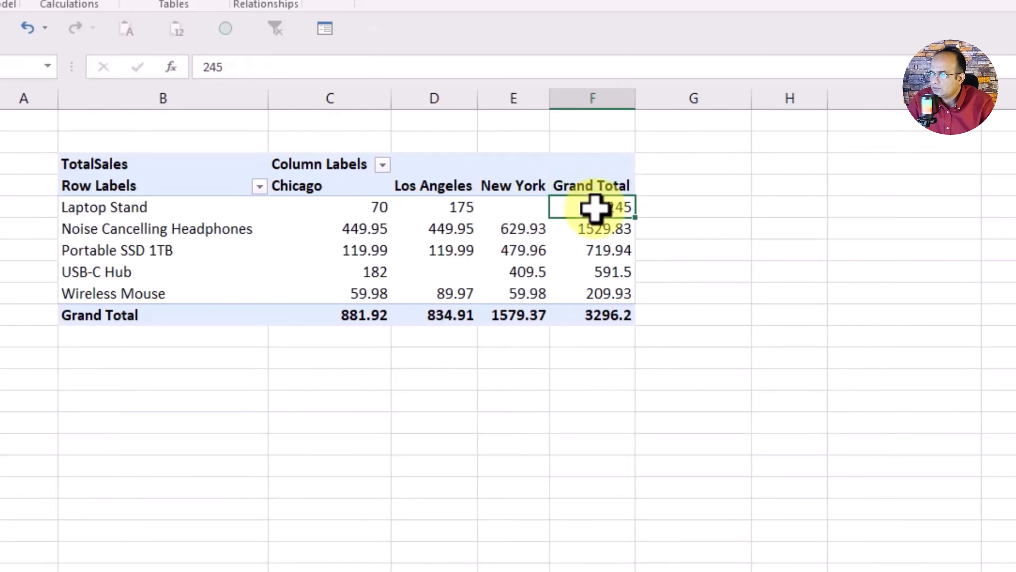
pyautogui.rightClick(595, 208)
pyautogui.click(699, 269)
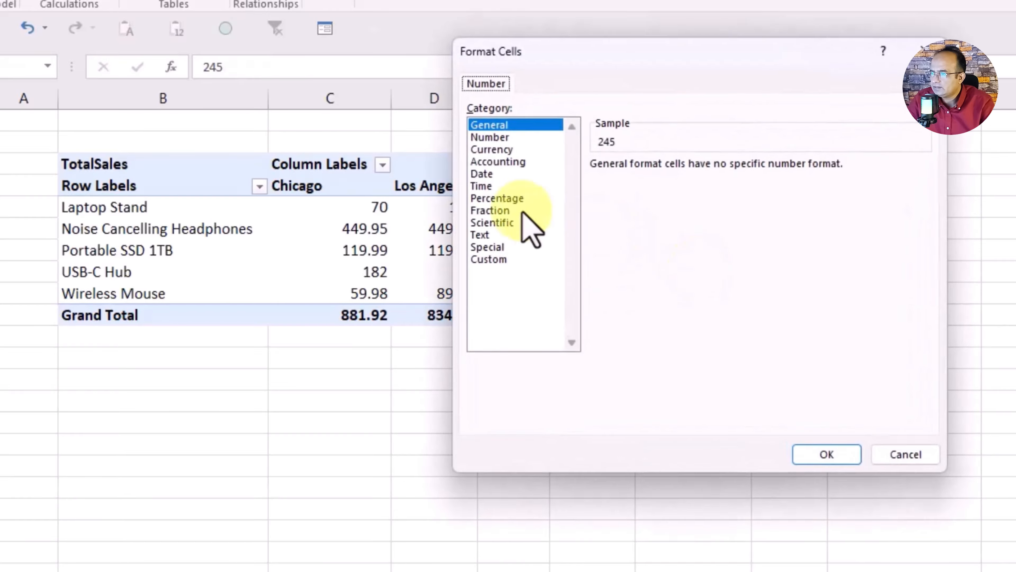
pyautogui.click(493, 151)
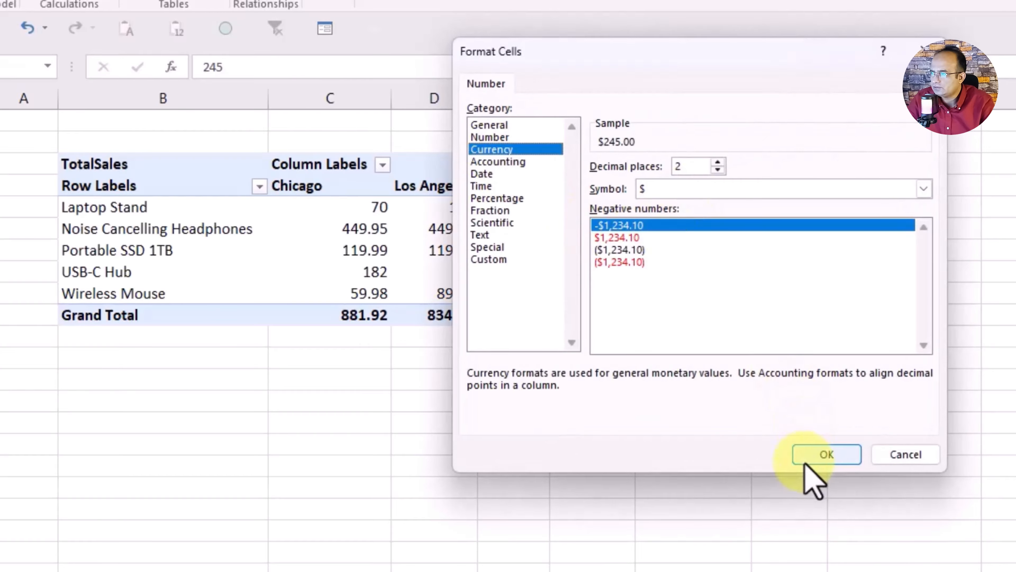
pyautogui.click(813, 455)
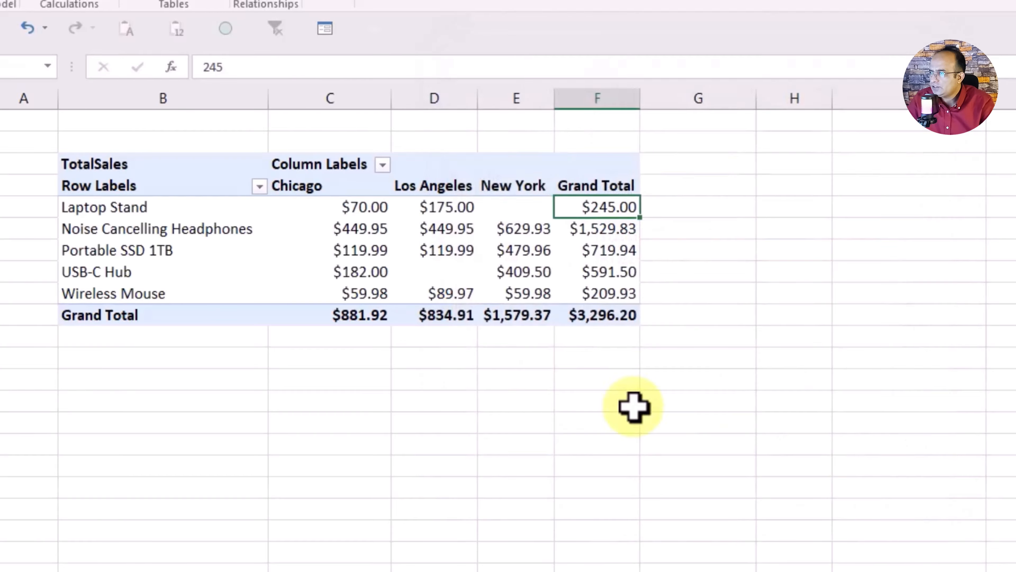
pyautogui.click(805, 334)
pyautogui.scroll(2, 880, 307)
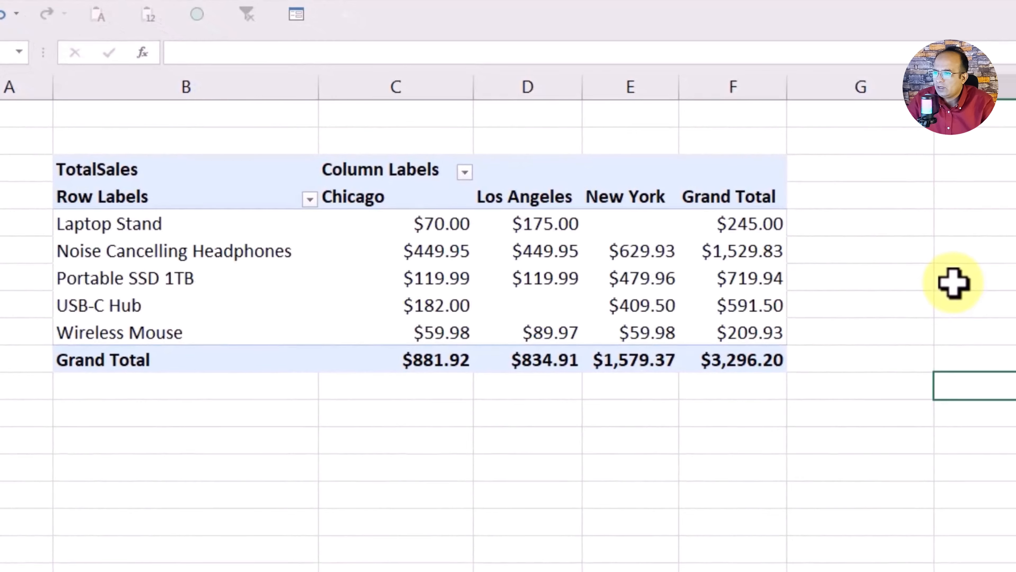
# Expand ProductTable's fields in the PivotTable field list and refresh all of the workbook's data
pyautogui.click(755, 267)
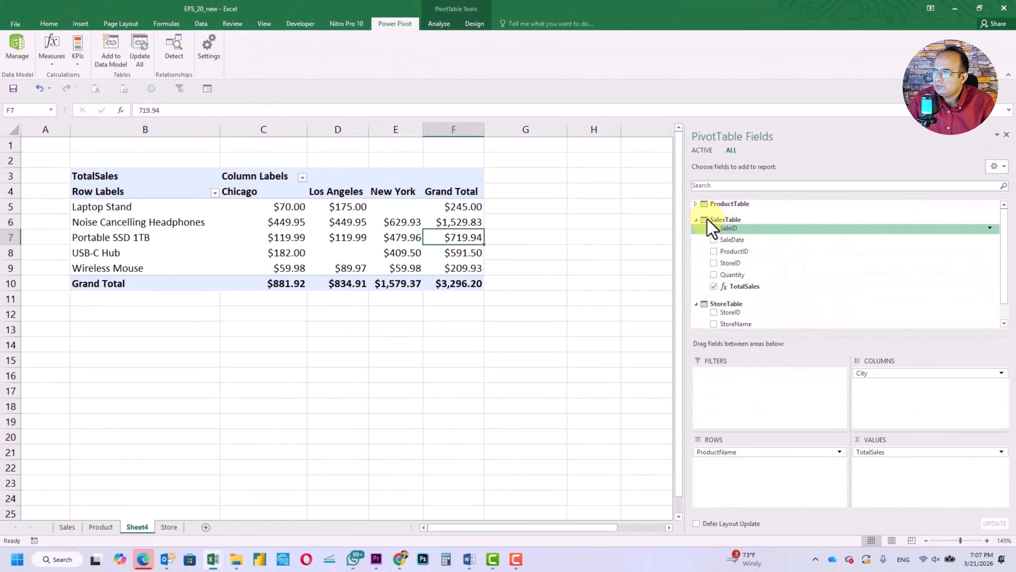
pyautogui.click(695, 204)
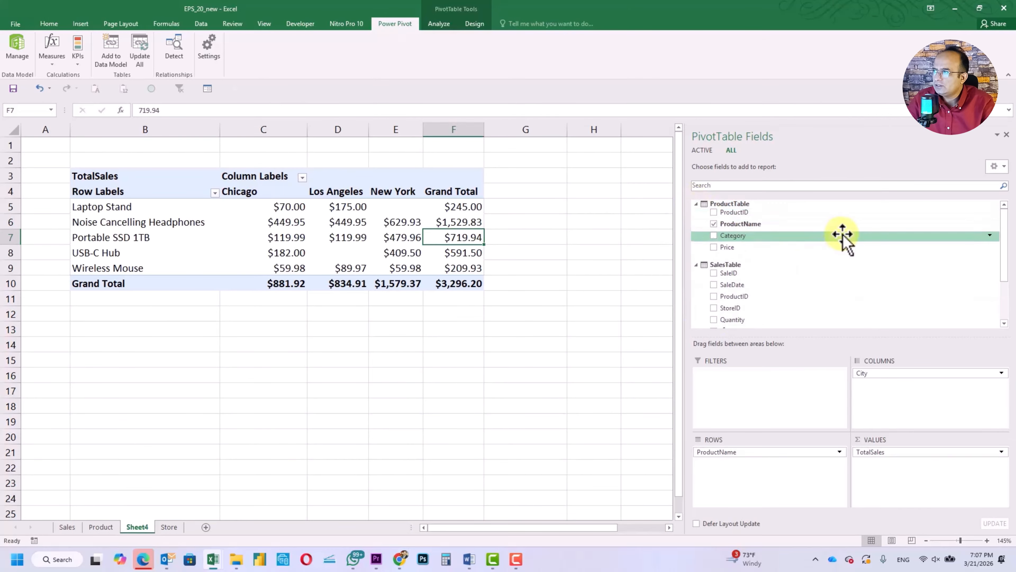
pyautogui.click(357, 222)
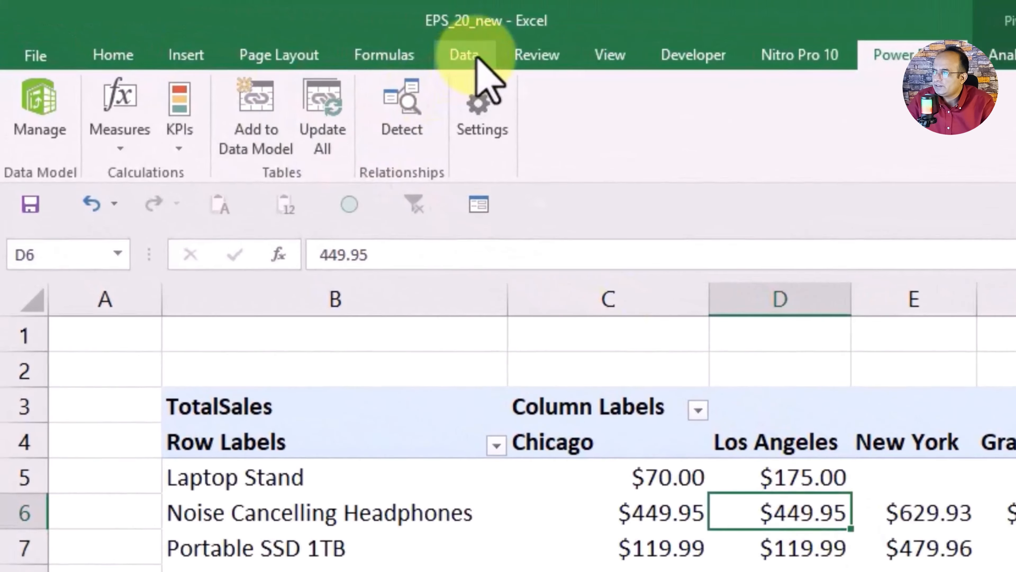
pyautogui.click(479, 58)
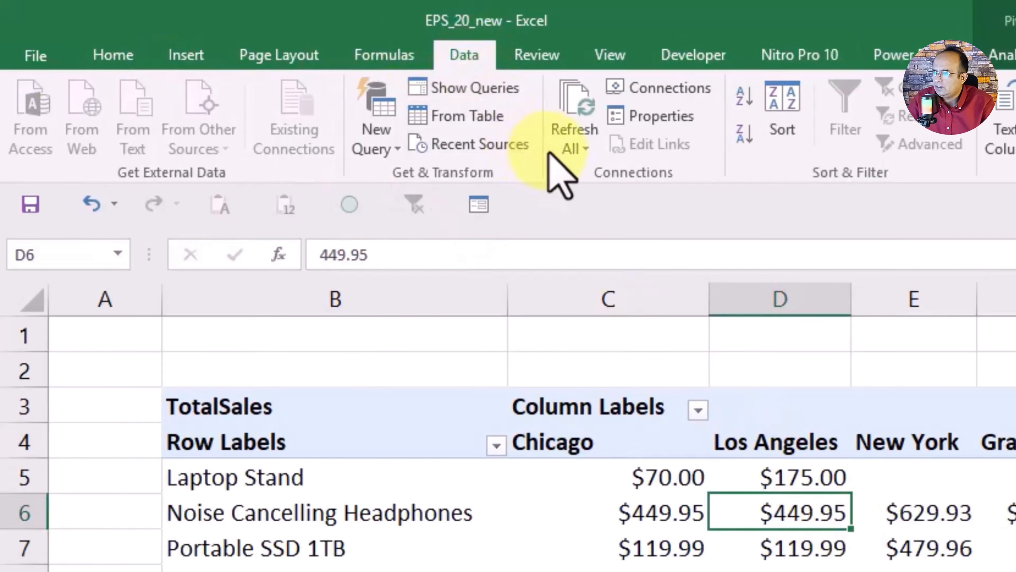
pyautogui.click(575, 148)
pyautogui.click(619, 186)
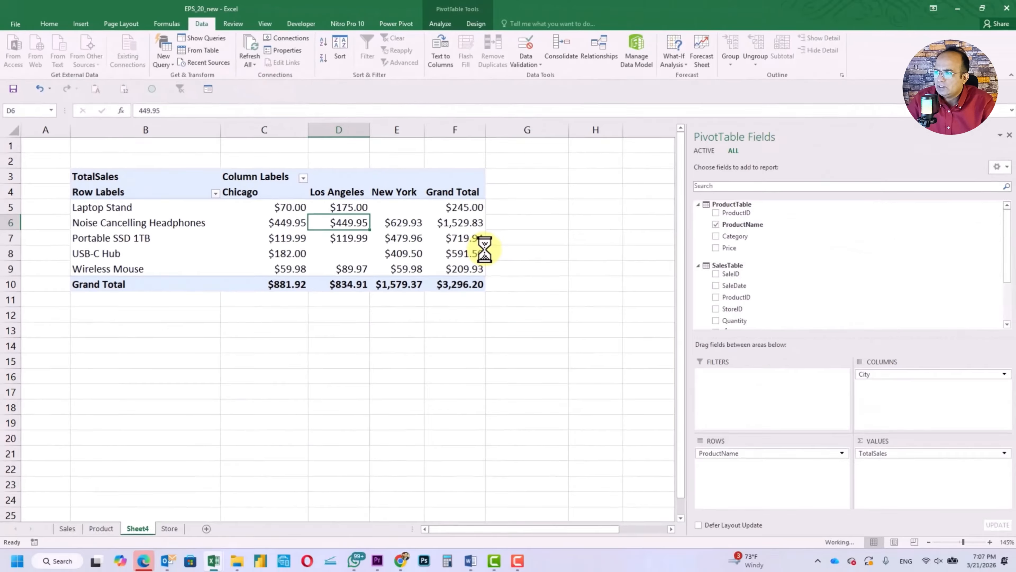
pyautogui.moveTo(1006, 228)
pyautogui.mouseDown()
pyautogui.moveTo(1005, 273)
pyautogui.moveTo(1003, 218)
pyautogui.mouseUp()
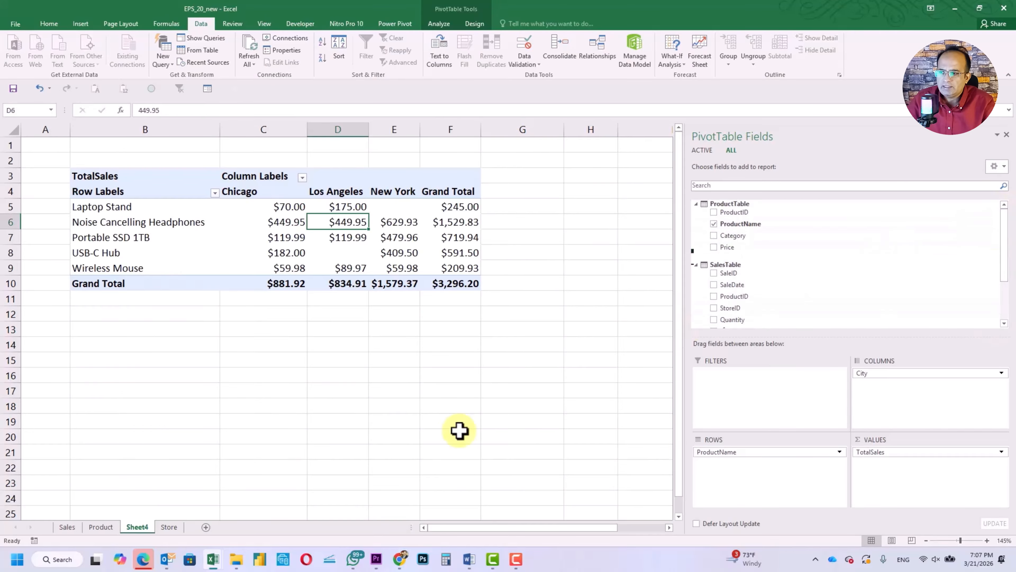